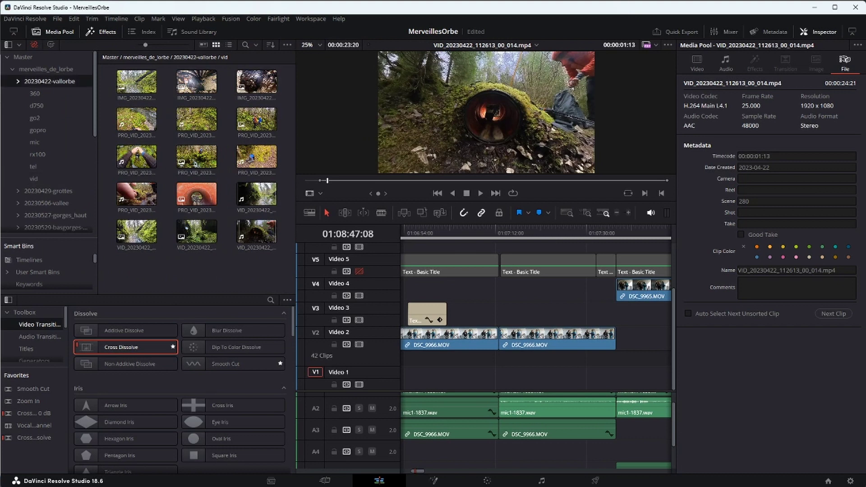
# Load clip 00650.MTS from the rx100 bin of 20230422-vallorbe and select its Scene metadata value
pyautogui.scroll(-2, 49, 142)
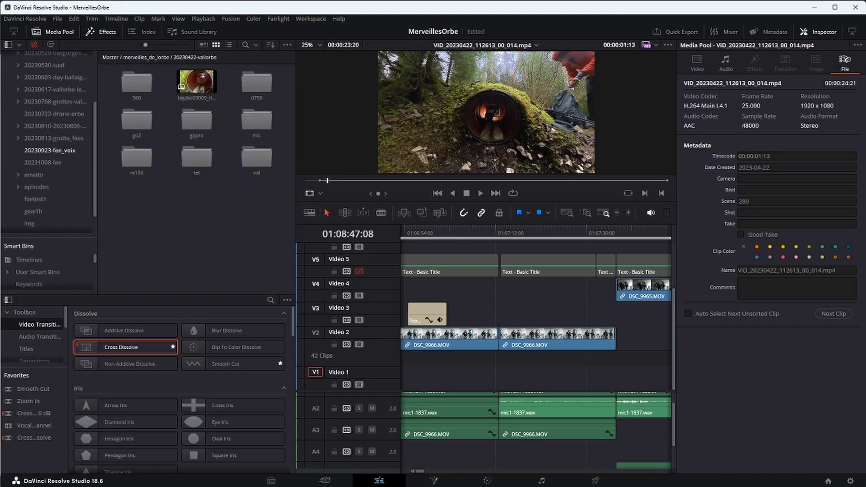
pyautogui.scroll(2, 50, 141)
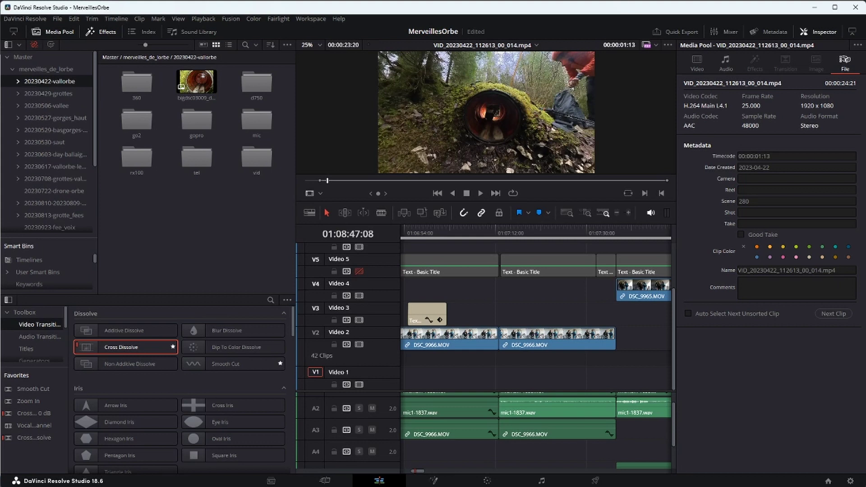
pyautogui.click(18, 81)
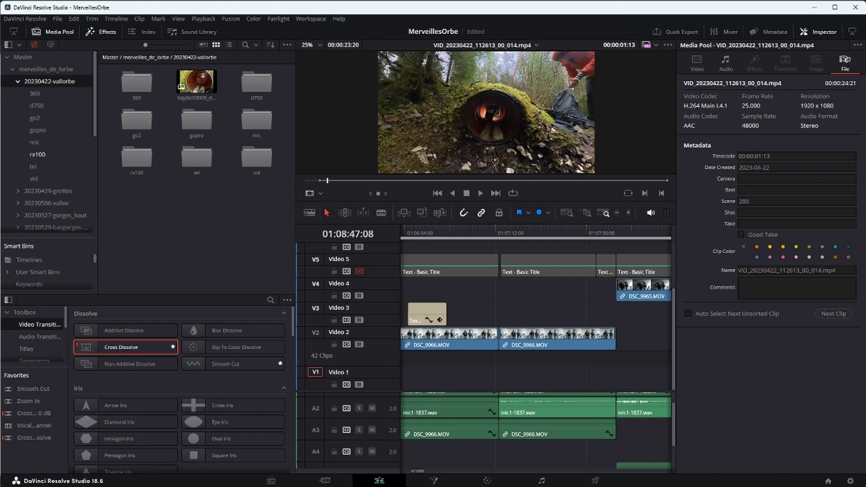
pyautogui.click(37, 154)
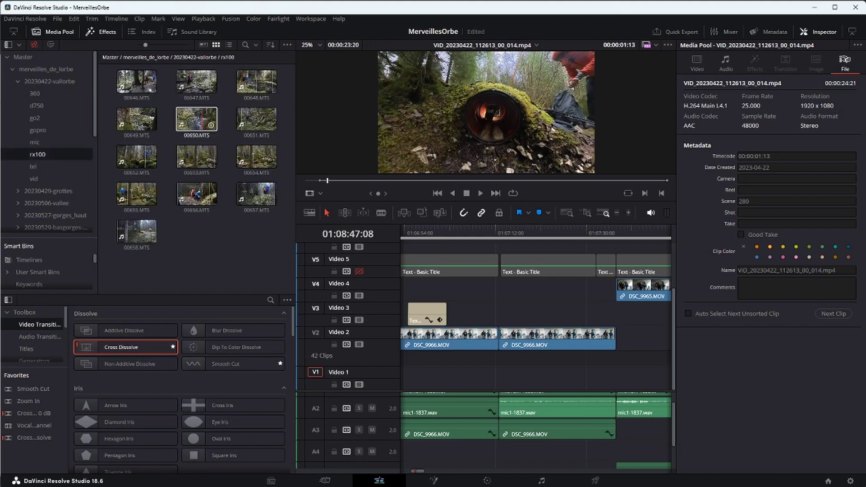
pyautogui.click(197, 119)
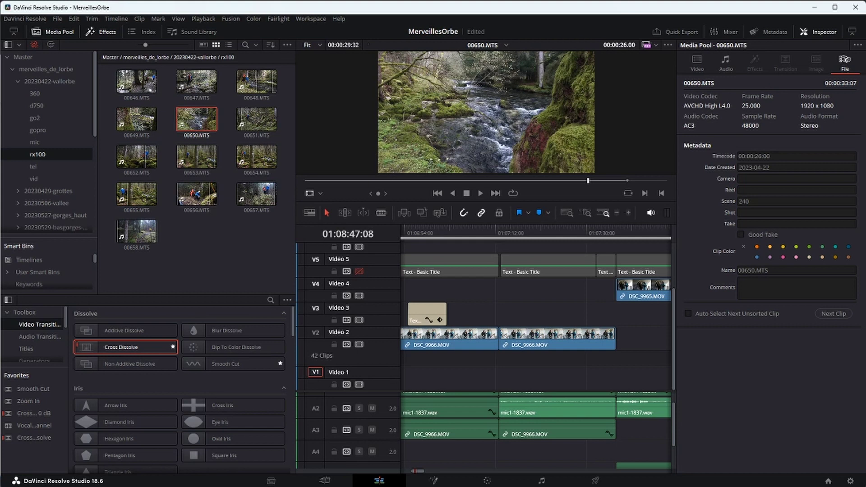
pyautogui.moveTo(751, 201); pyautogui.dragTo(739, 201)
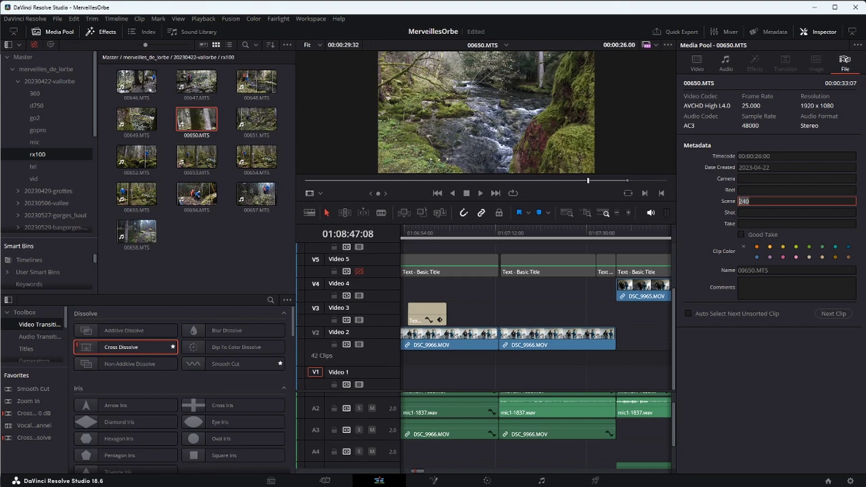
# Enlarge the Smart Bins list and the media pool, and show the clips of the 125-LePont smart bin
pyautogui.moveTo(49, 237); pyautogui.dragTo(49, 94)
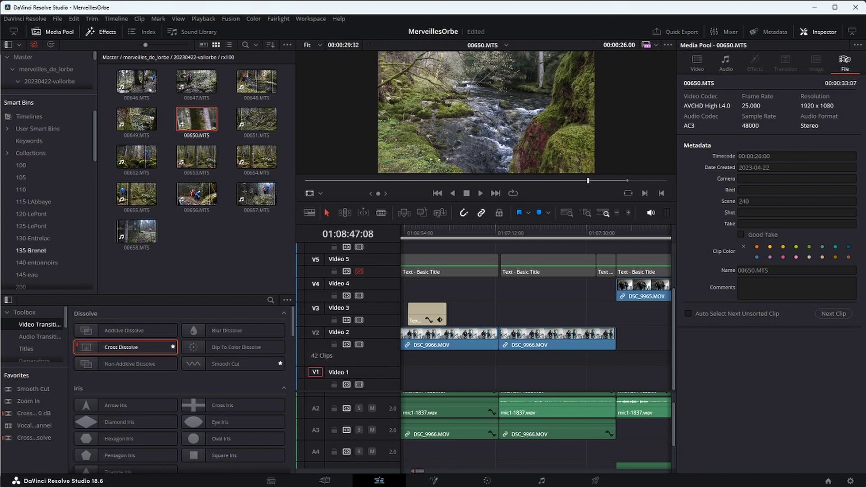
pyautogui.click(31, 226)
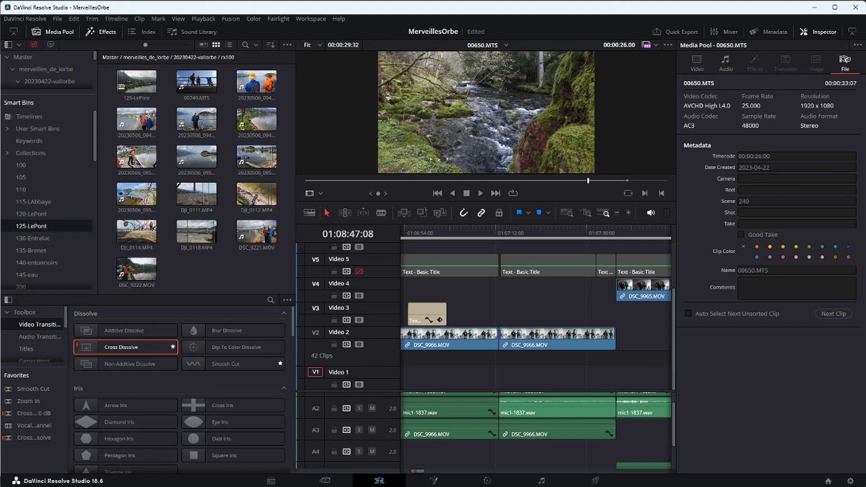
pyautogui.moveTo(137, 296); pyautogui.dragTo(136, 323)
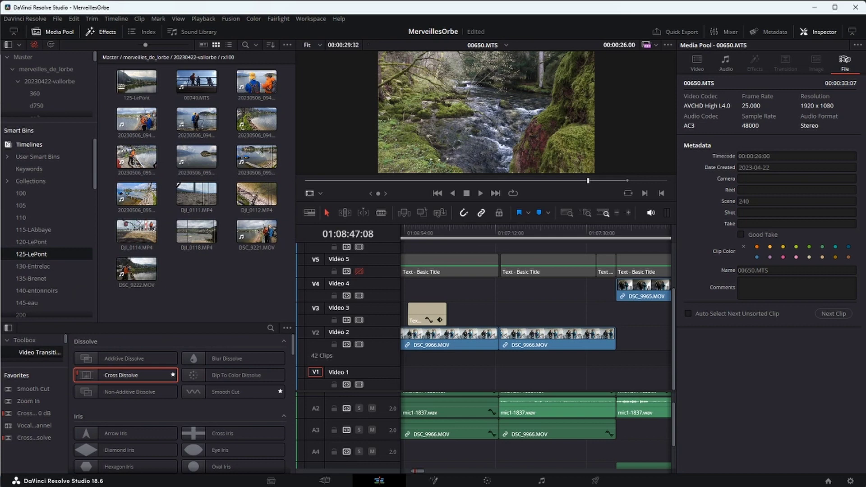
# Open the 340-Viaduc timeline from the Timelines smart bin
pyautogui.click(29, 145)
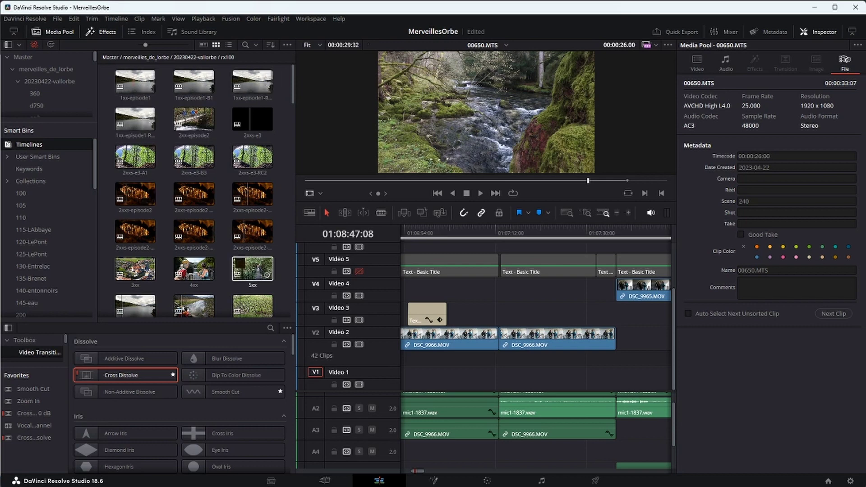
pyautogui.scroll(-10, 253, 269)
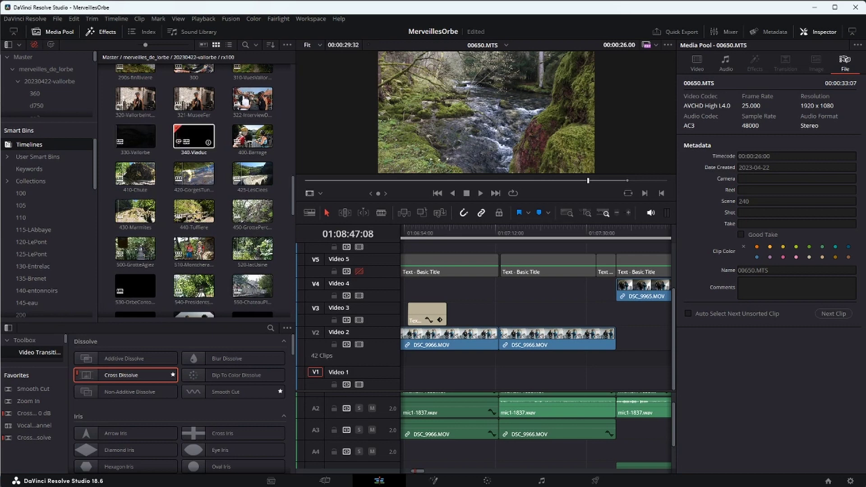
pyautogui.doubleClick(195, 136)
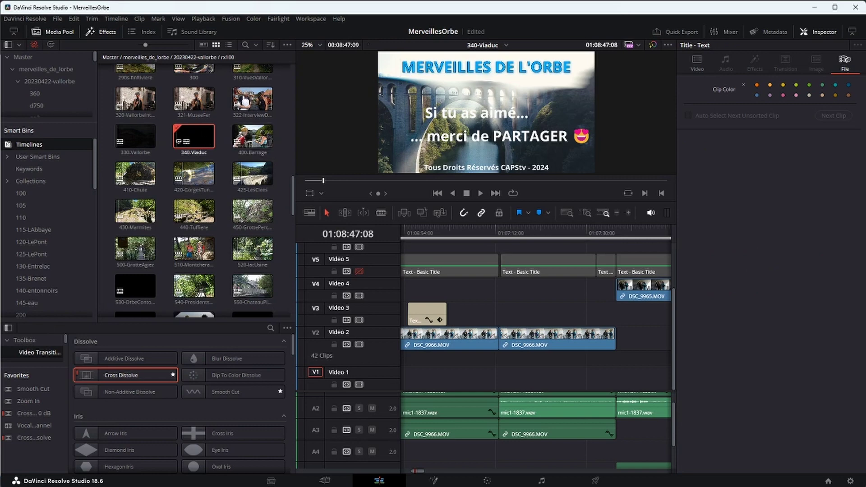
# Narrow the media pool and its bin list and hide the Inspector to widen the timeline
pyautogui.moveTo(296, 199); pyautogui.dragTo(183, 198)
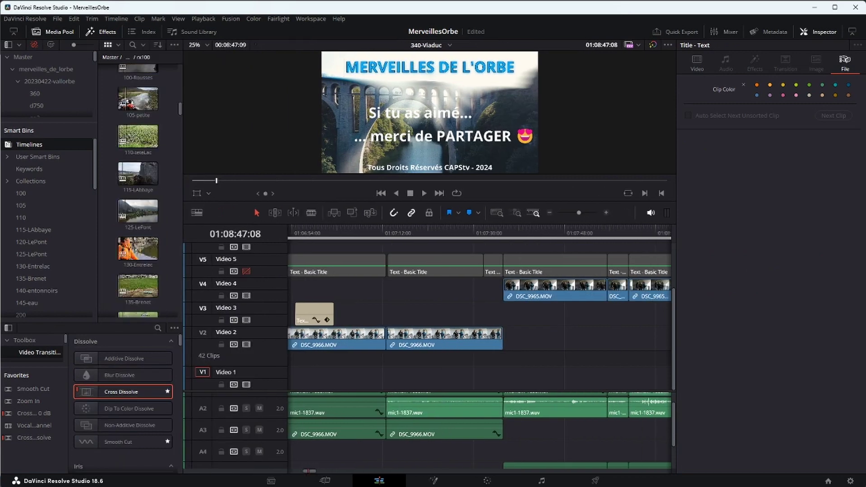
pyautogui.moveTo(98, 180); pyautogui.dragTo(45, 180)
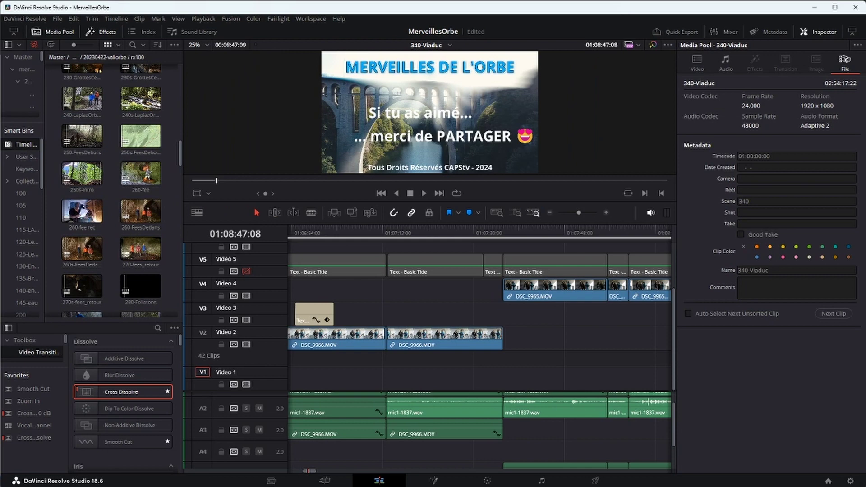
pyautogui.click(805, 32)
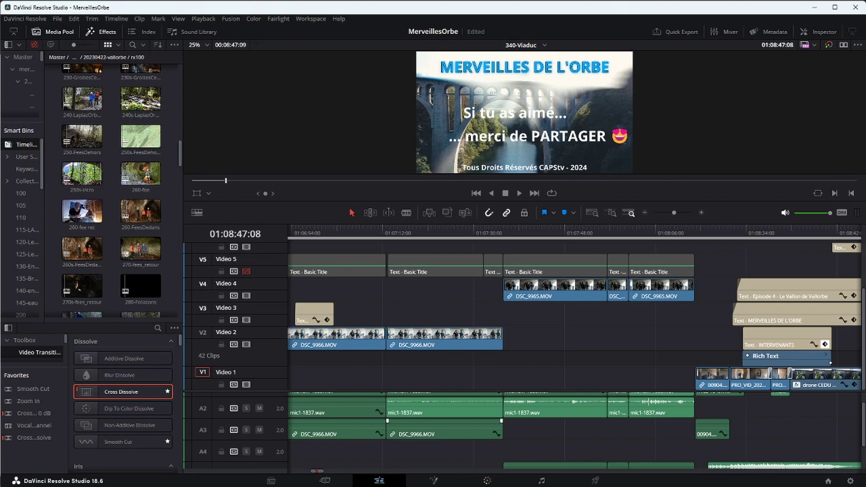
# Look through the video and audio tracks near the timeline's end and place the playhead at 01:07:41:09
pyautogui.moveTo(318, 471); pyautogui.dragTo(294, 470)
pyautogui.hscroll(15, 573, 352)
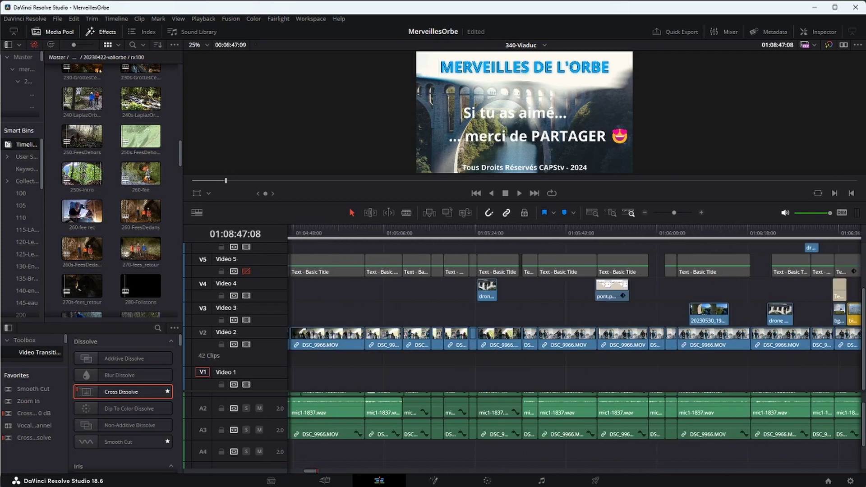
pyautogui.hscroll(-4, 573, 352)
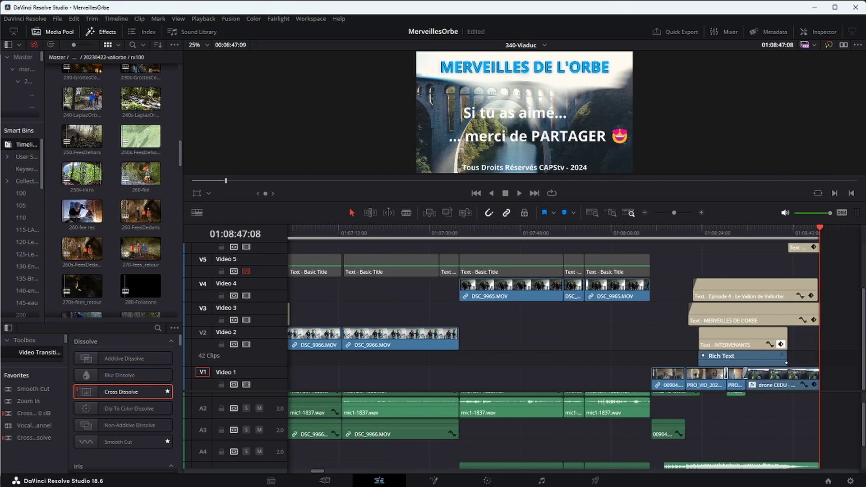
pyautogui.scroll(3, 528, 315)
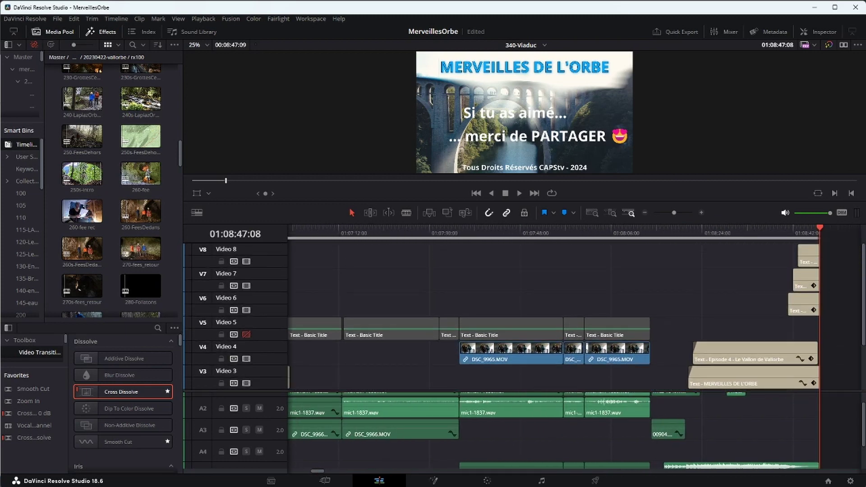
pyautogui.scroll(-1, 221, 343)
pyautogui.scroll(-2, 221, 437)
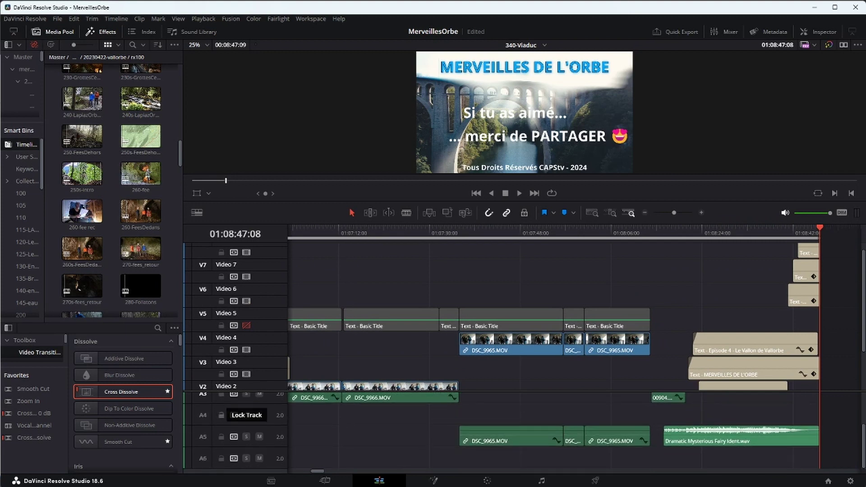
pyautogui.scroll(2, 221, 414)
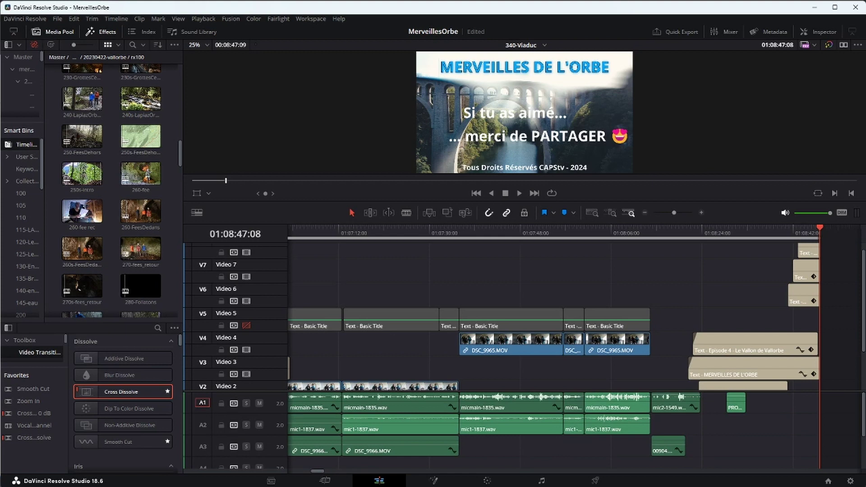
pyautogui.click(603, 232)
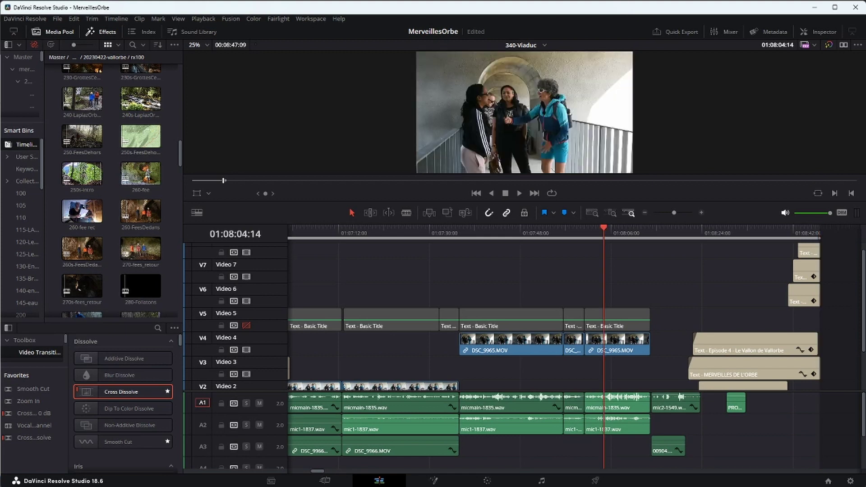
pyautogui.click(487, 232)
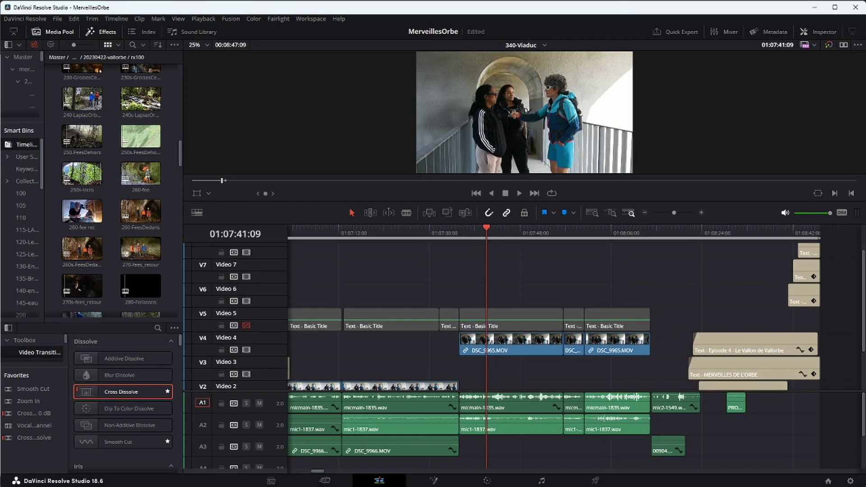
# Turn on the Dialogue Leveler for the micmain-1835.wav clip under the playhead on track A1
pyautogui.click(803, 30)
pyautogui.click(697, 63)
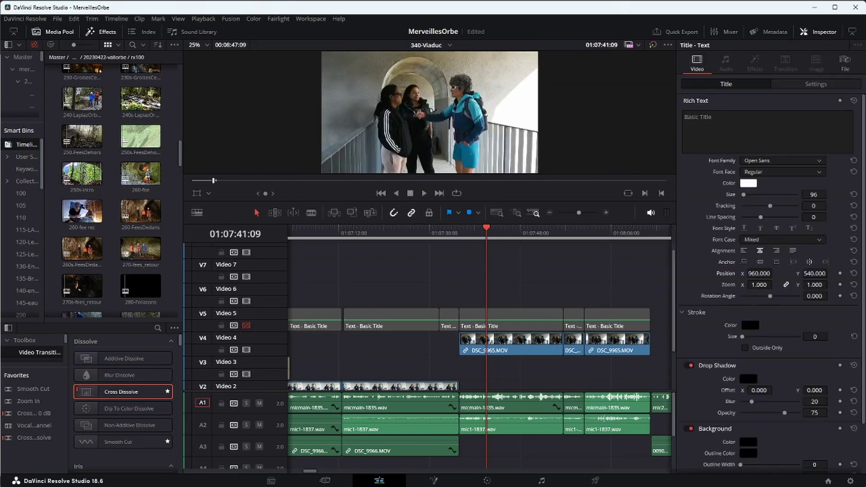
pyautogui.click(511, 403)
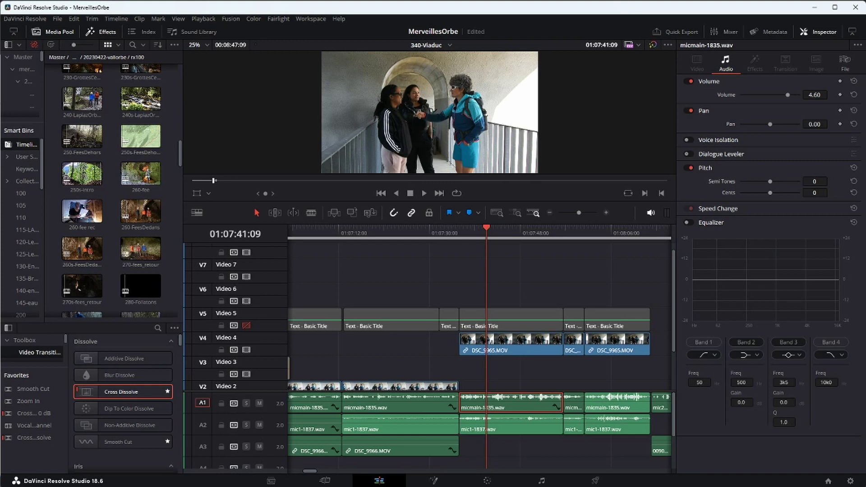
pyautogui.click(689, 154)
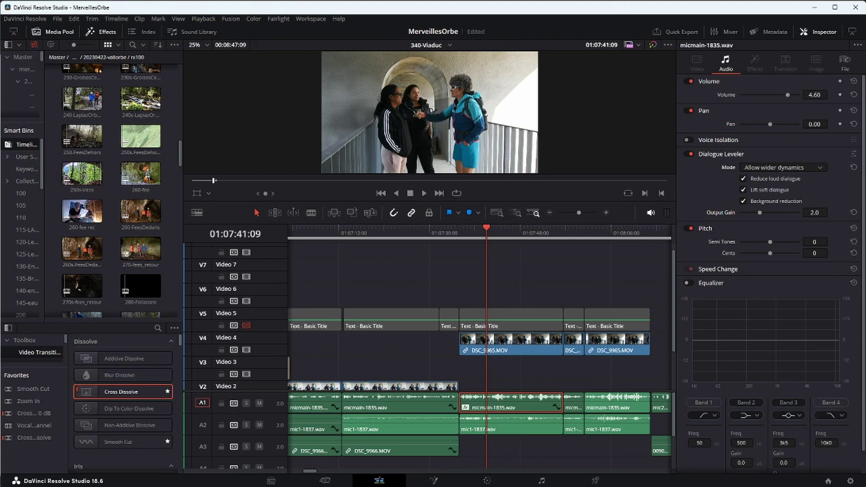
pyautogui.click(687, 140)
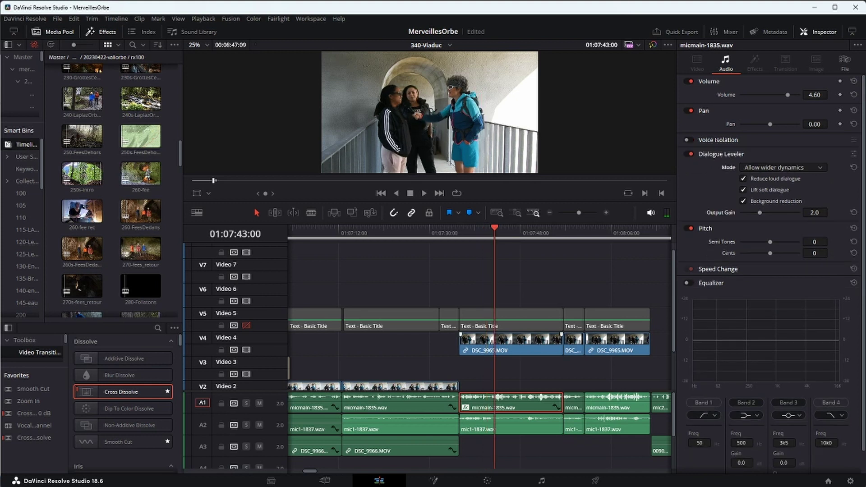
# Open the DSC_9965.MOV clip under the playhead for color grading and reposition node 01 in its node graph
pyautogui.click(511, 344)
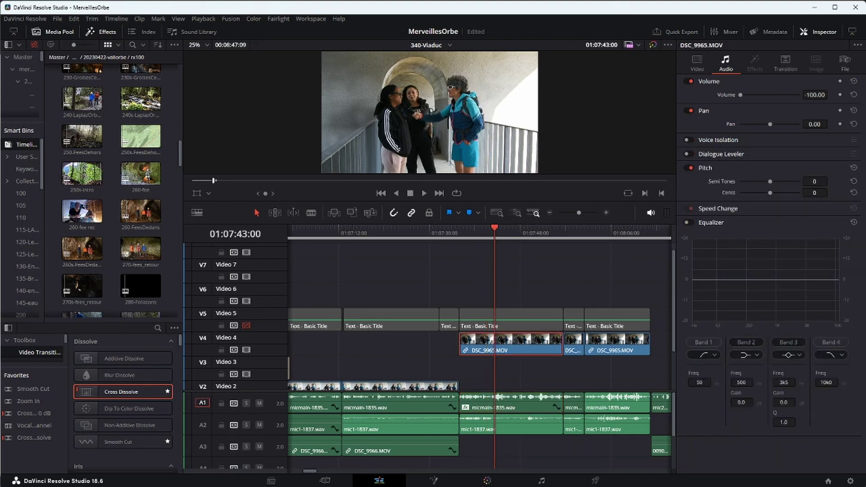
pyautogui.click(487, 481)
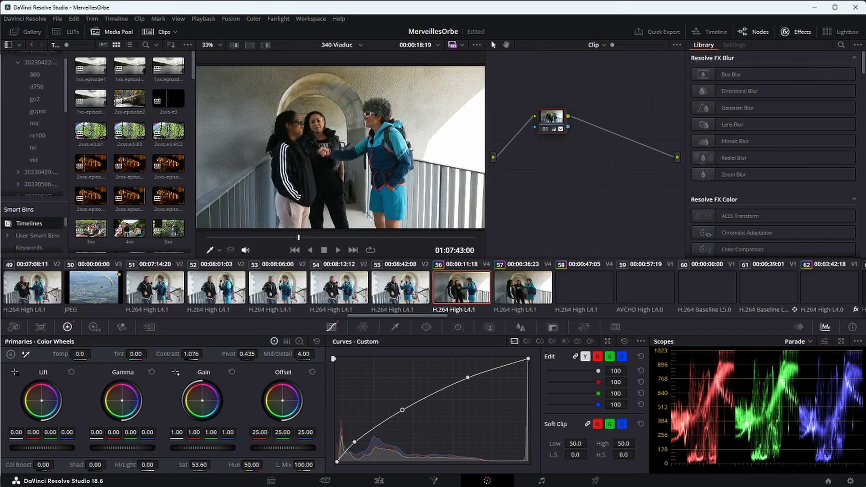
pyautogui.moveTo(551, 116); pyautogui.dragTo(537, 110)
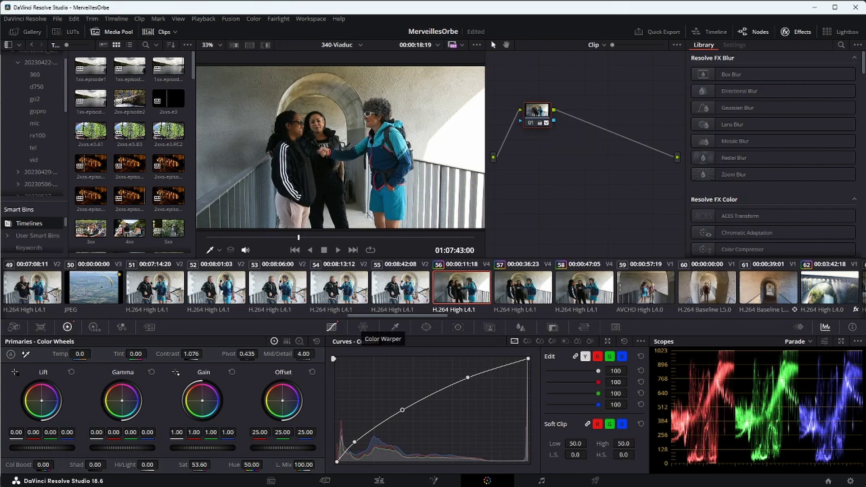
# Reset node 01's custom curve, reshape it with raised midtones and lowered highlights, and append a serial node
pyautogui.click(624, 342)
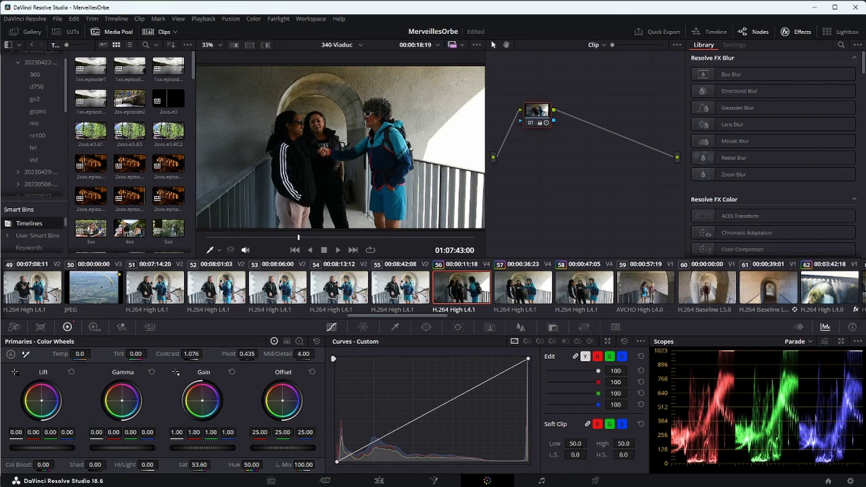
pyautogui.moveTo(400, 427); pyautogui.dragTo(399, 406)
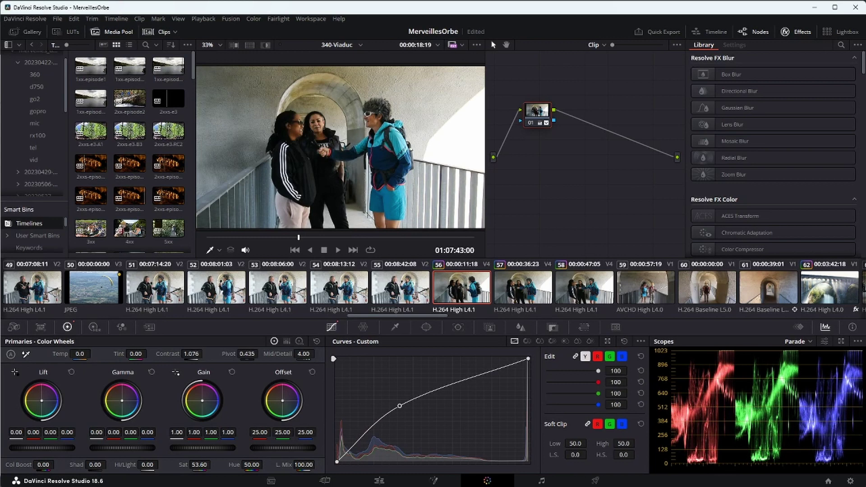
pyautogui.moveTo(479, 377); pyautogui.dragTo(509, 374)
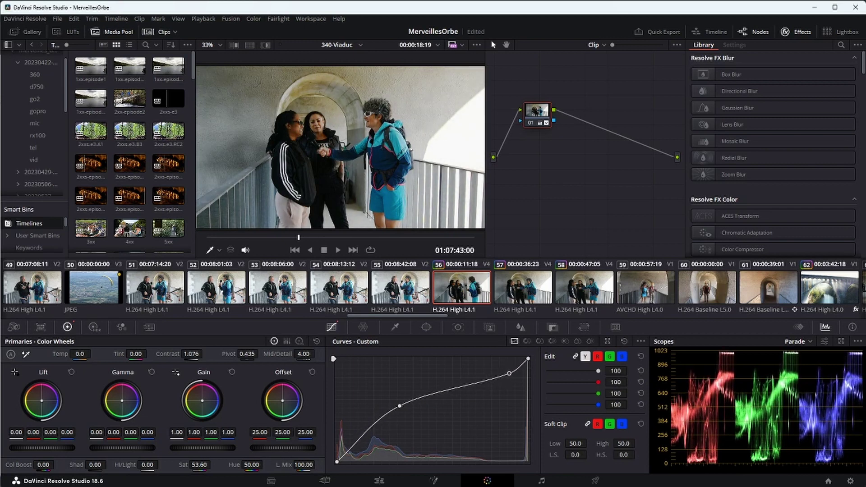
pyautogui.hotkey('alt', 's')
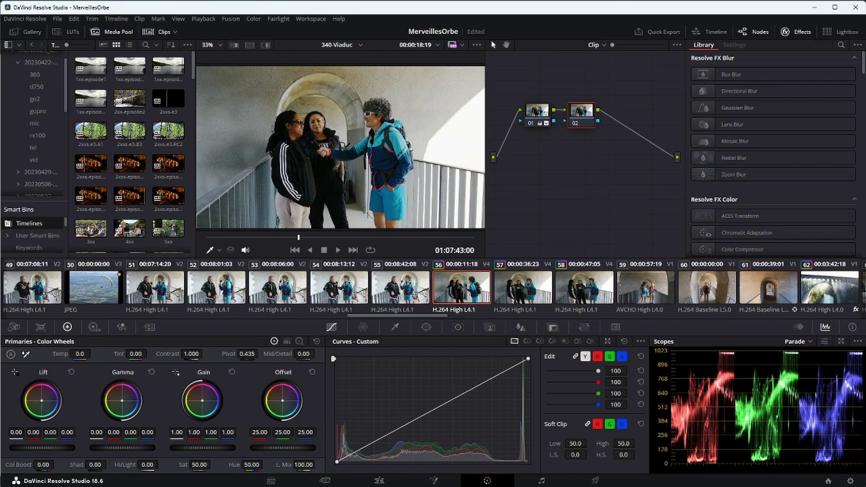
# Try a Lift of 0.01 and a Gain of 0.97 on node 02
pyautogui.hotkey('shift', ';')
pyautogui.hotkey('shift', "'")
pyautogui.moveTo(202, 447); pyautogui.dragTo(194, 448)
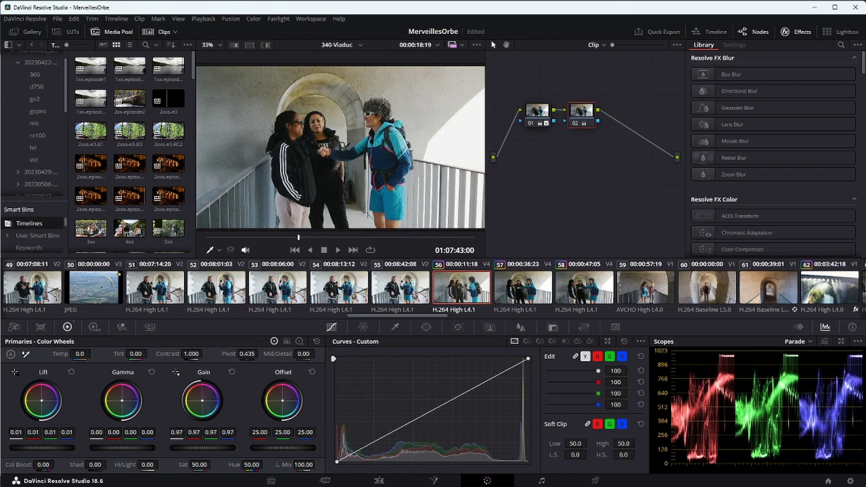
pyautogui.moveTo(122, 448); pyautogui.dragTo(122, 448)
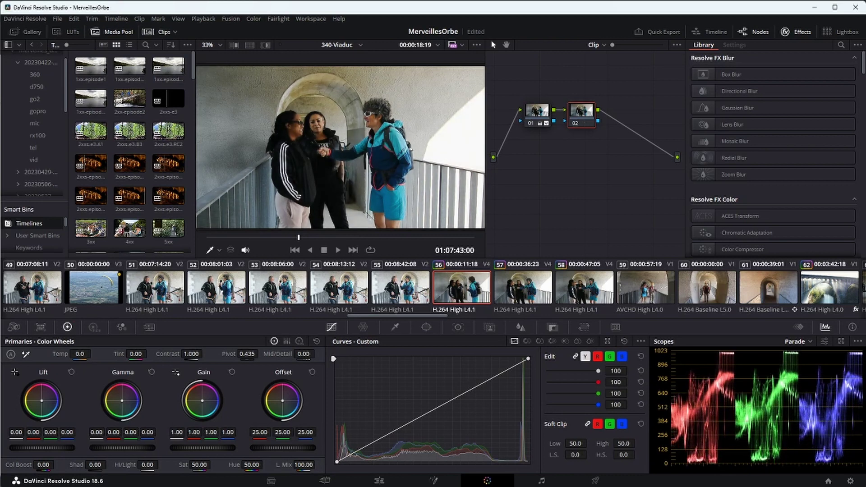
# Try a Light saturation of 2.00 on node 02 with the High Dynamic Range color wheels
pyautogui.click(95, 327)
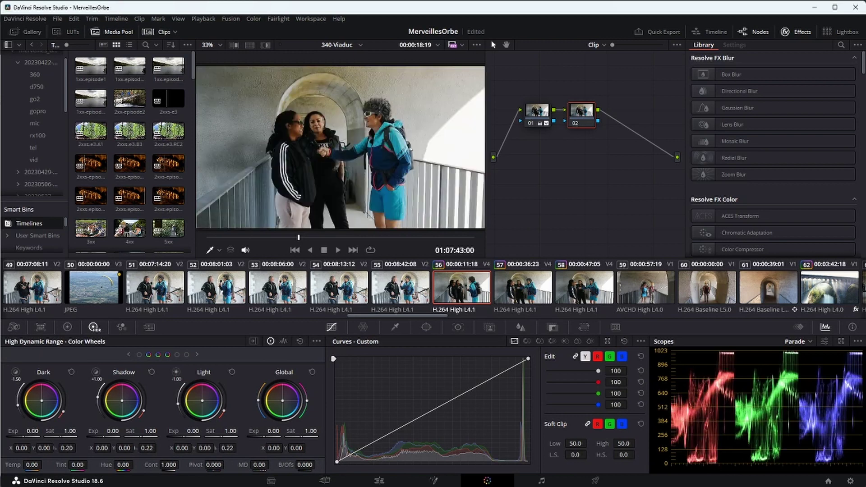
pyautogui.moveTo(15, 372)
pyautogui.moveTo(230, 430); pyautogui.dragTo(270, 431)
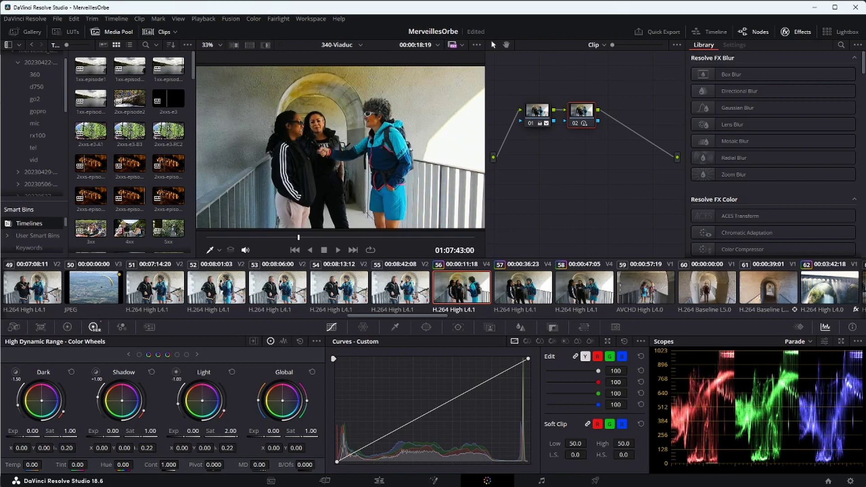
pyautogui.moveTo(230, 431)
pyautogui.mouseDown()
pyautogui.moveTo(181, 431)
pyautogui.moveTo(243, 431)
pyautogui.mouseUp()
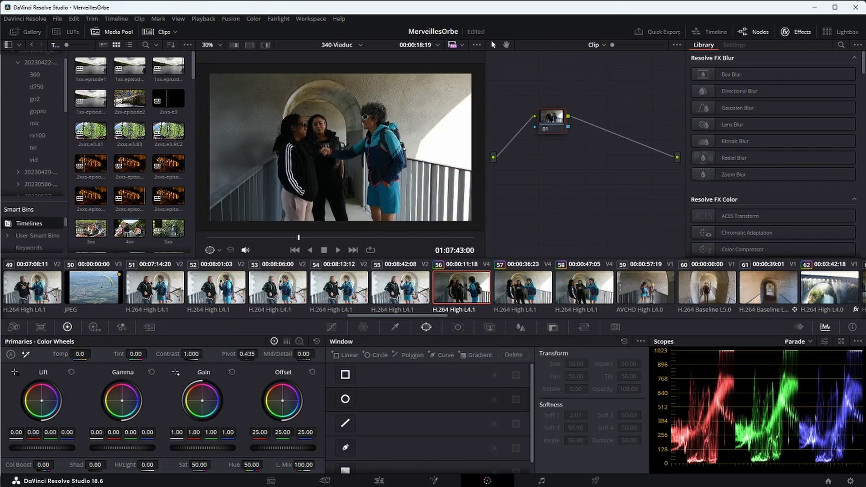
# Draw a closed curve window around the shaded interior, excluding the bright opening, and soften it with Soft 1 at 9.44 and Inside at 3.28
pyautogui.click(345, 448)
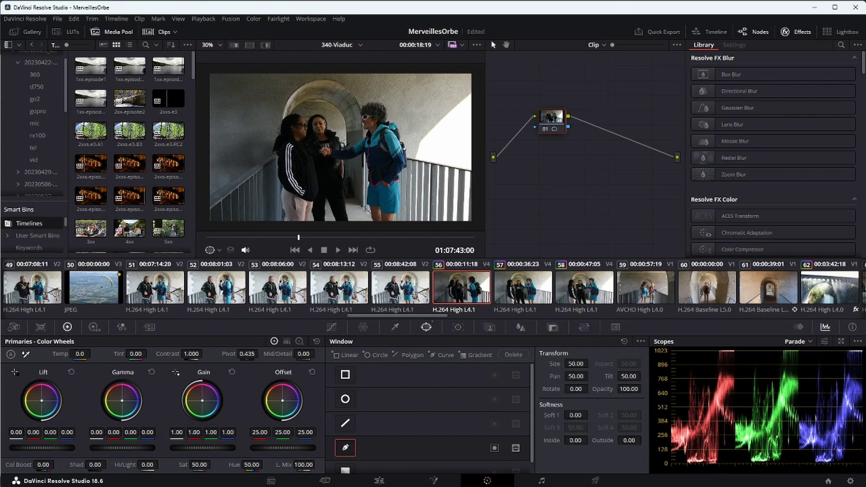
pyautogui.click(420, 142)
pyautogui.click(477, 90)
pyautogui.click(473, 70)
pyautogui.click(203, 70)
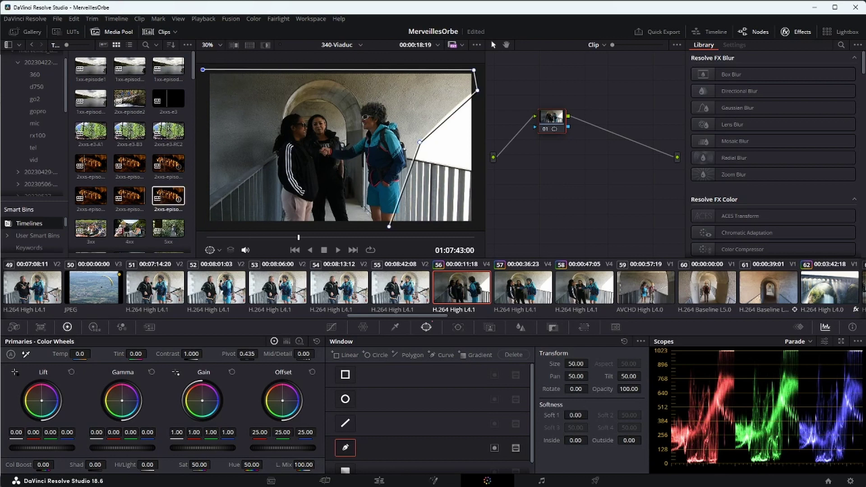
pyautogui.click(204, 221)
pyautogui.click(389, 226)
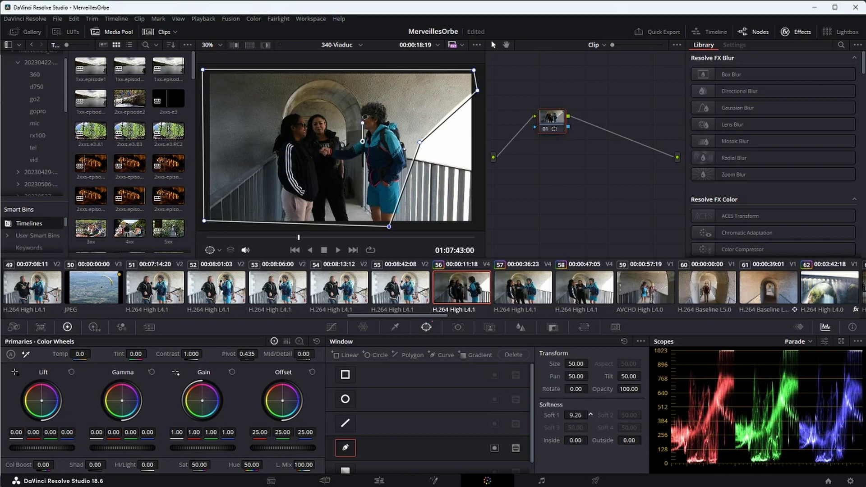
pyautogui.moveTo(576, 440)
pyautogui.mouseDown()
pyautogui.moveTo(607, 440)
pyautogui.moveTo(591, 440)
pyautogui.mouseUp()
# Set node 01's Gamma to 0.14 and saturation to 64.80, and shape its custom curve with raised midtones and darkened shadows
pyautogui.moveTo(122, 448); pyautogui.dragTo(145, 448)
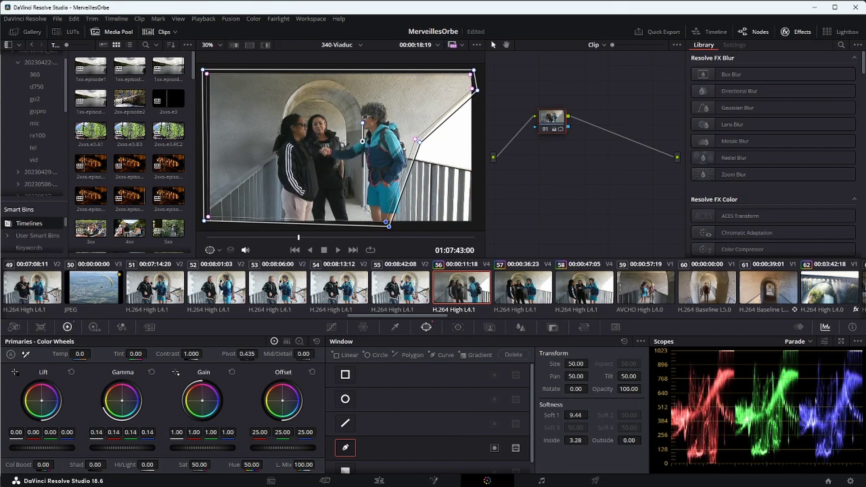
pyautogui.moveTo(213, 464); pyautogui.dragTo(213, 464)
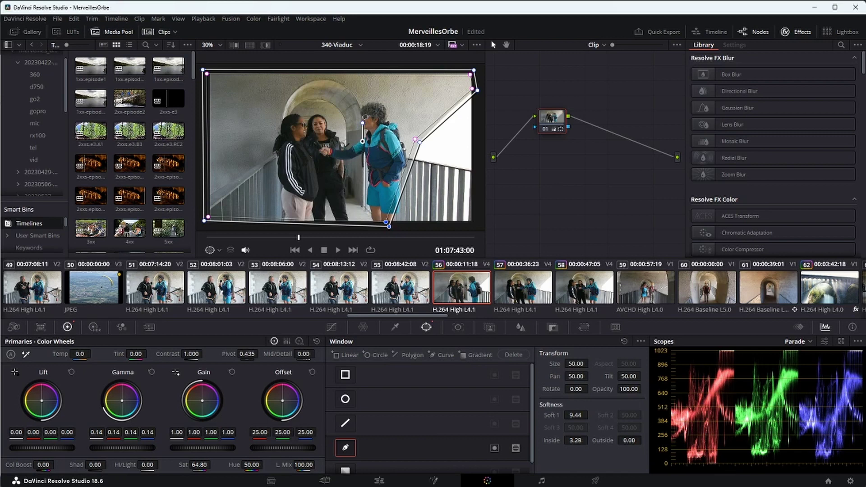
pyautogui.click(331, 327)
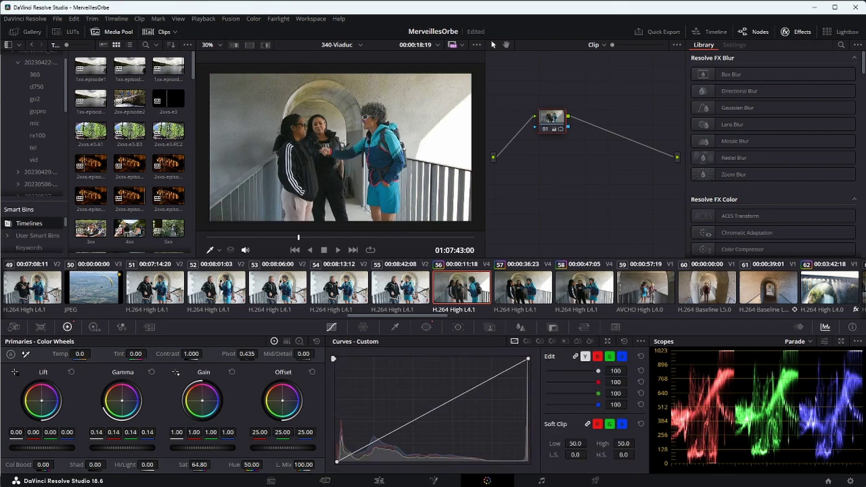
pyautogui.moveTo(406, 425)
pyautogui.mouseDown()
pyautogui.moveTo(519, 456)
pyautogui.moveTo(497, 433)
pyautogui.moveTo(399, 420)
pyautogui.moveTo(392, 410)
pyautogui.moveTo(400, 417)
pyautogui.mouseUp()
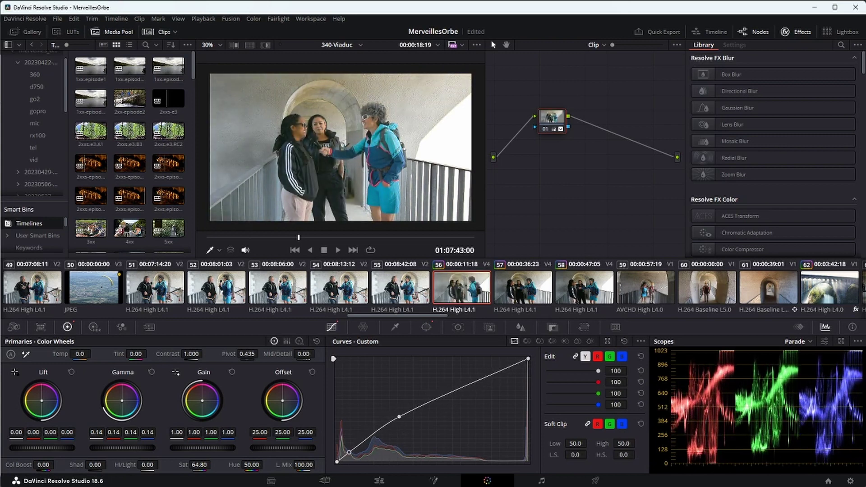
pyautogui.moveTo(352, 451); pyautogui.dragTo(352, 456)
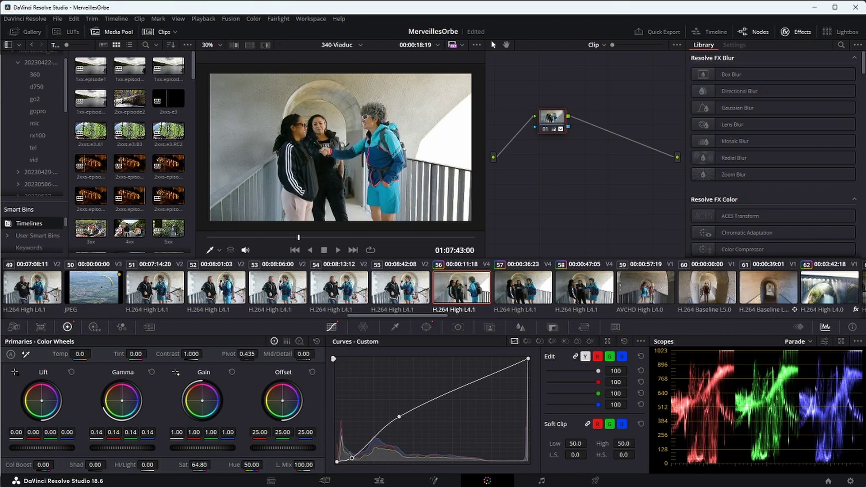
# Enlarge the viewer area and compare the DSC_9965.MOV clip with its grade bypassed and enabled
pyautogui.scroll(2, 341, 147)
pyautogui.scroll(-1, 340, 147)
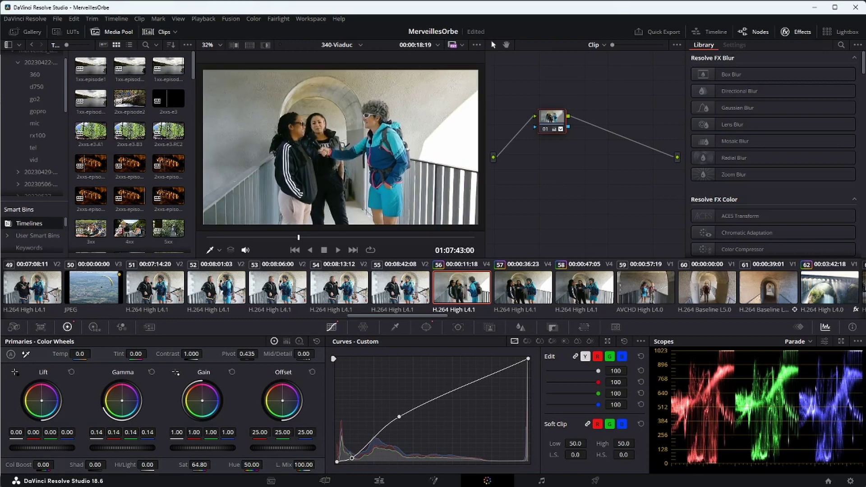
pyautogui.moveTo(485, 147); pyautogui.dragTo(518, 147)
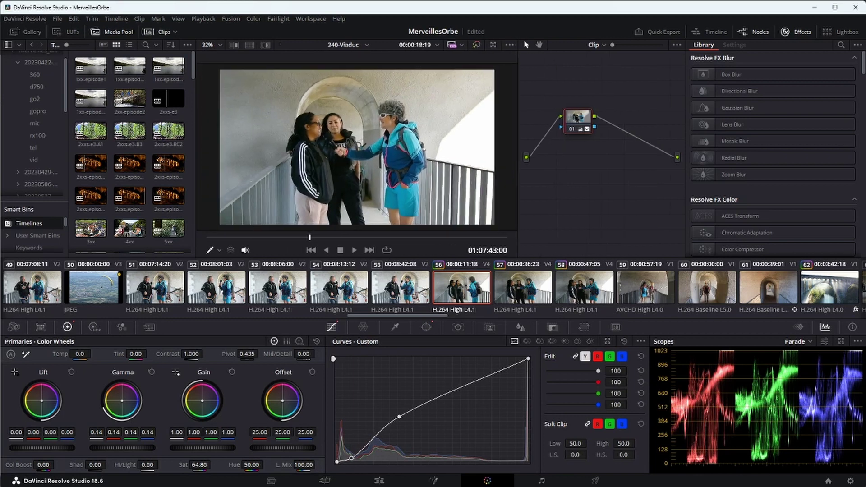
pyautogui.click(476, 45)
pyautogui.hotkey('shift', 'd')
pyautogui.hotkey('shift', 'd')
pyautogui.hotkey('shift', 'd')
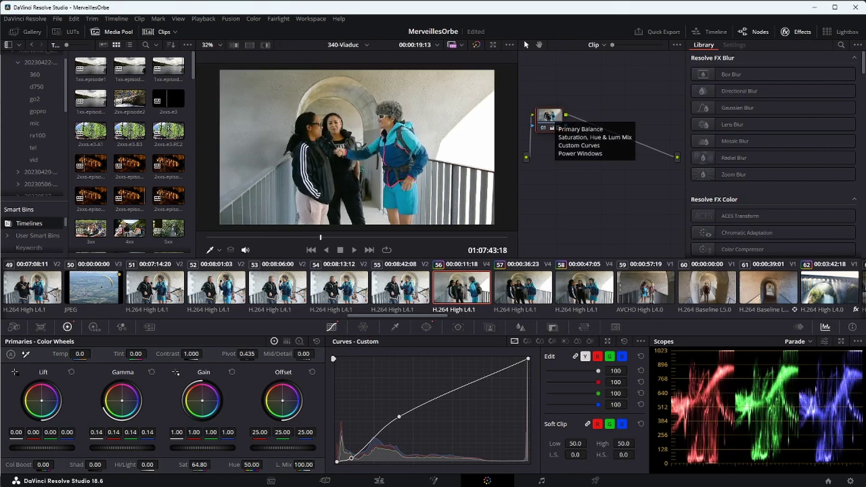
# Append serial node 02 and fit a small circular window over the face of the woman in the middle
pyautogui.hotkey('alt', 's')
pyautogui.scroll(5, 357, 147)
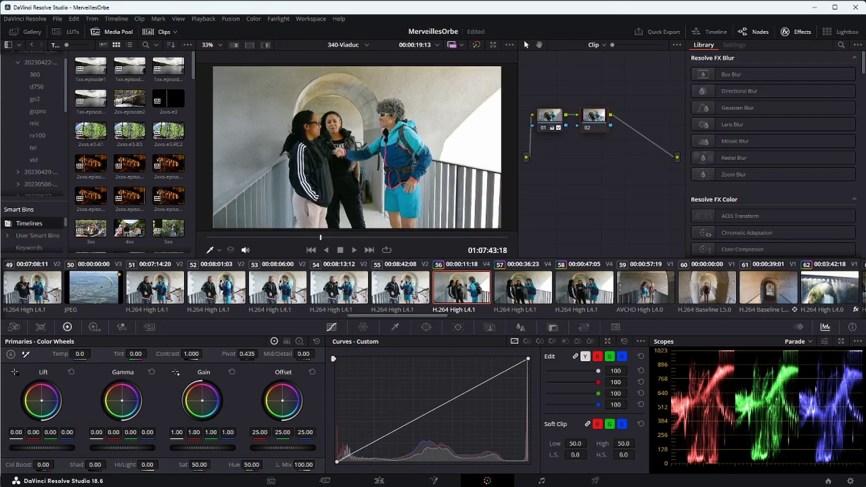
pyautogui.scroll(5, 357, 147)
pyautogui.moveTo(357, 147); pyautogui.dragTo(406, 193)
pyautogui.hotkey('ctrl', '=')
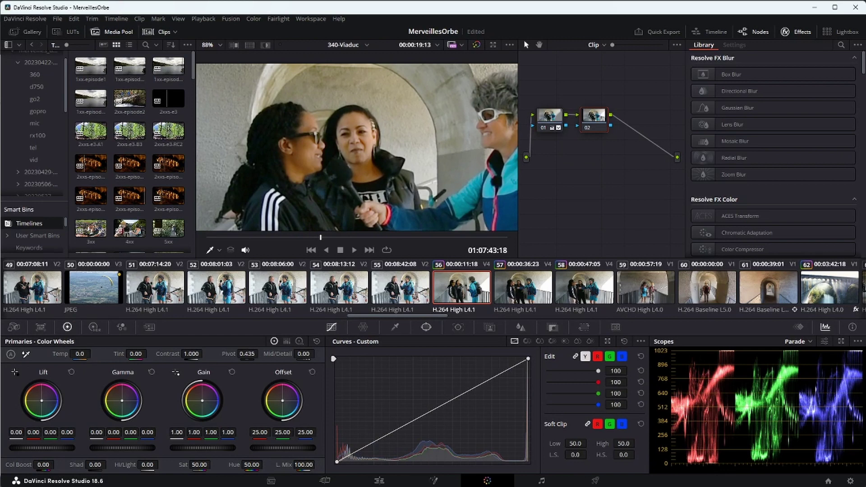
pyautogui.hotkey('alt', 'w')
pyautogui.hotkey('alt', 'c')
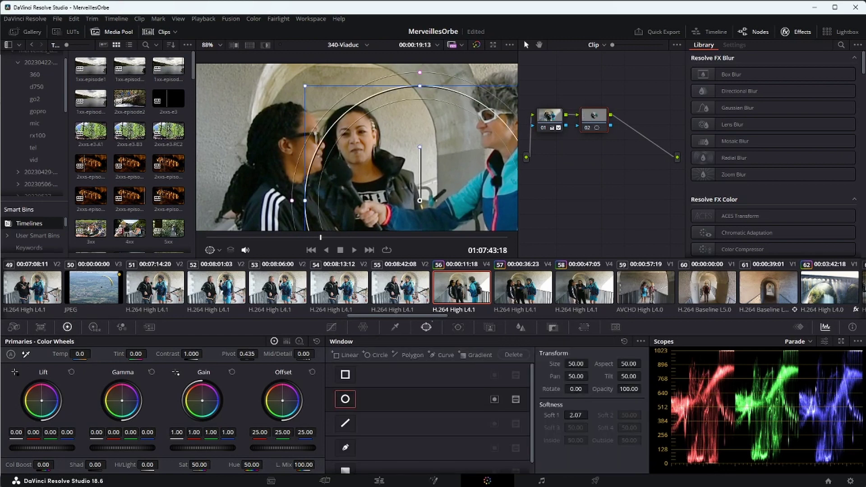
pyautogui.moveTo(419, 86); pyautogui.dragTo(420, 150)
pyautogui.moveTo(305, 201); pyautogui.dragTo(393, 200)
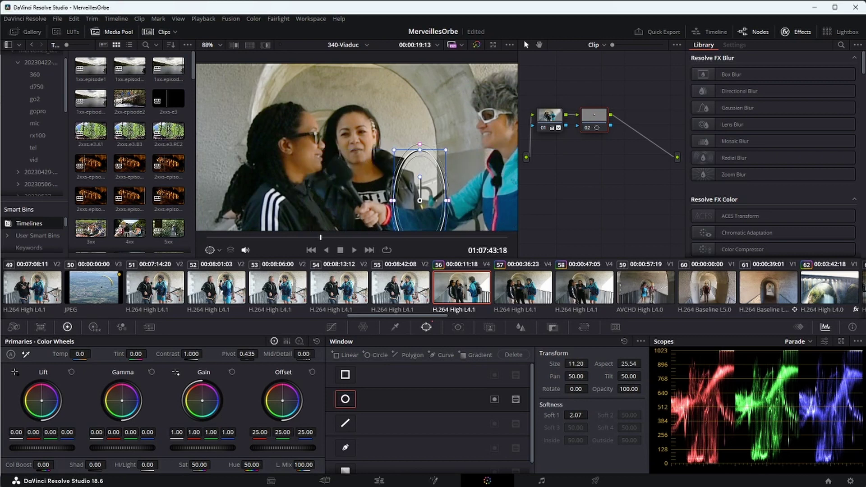
pyautogui.moveTo(420, 150); pyautogui.dragTo(355, 138)
# Blur the inside of node 02's circular window with a Radius of 0.76 and track the window through the clip in both directions
pyautogui.click(521, 327)
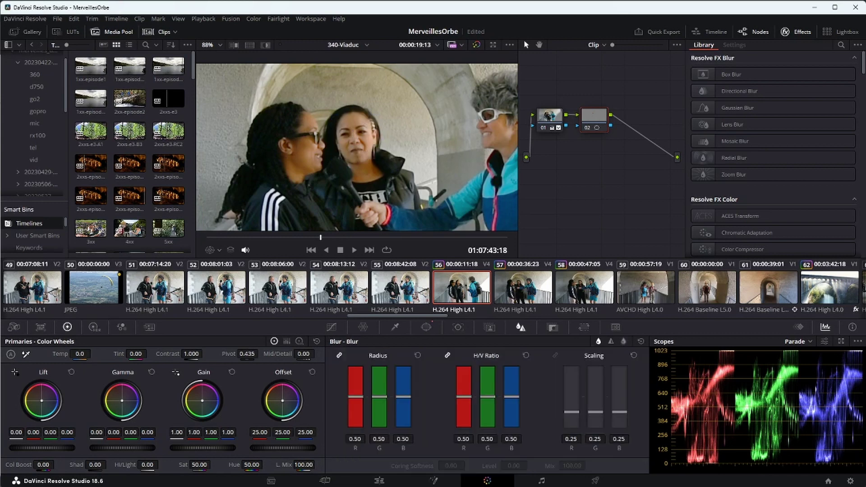
pyautogui.moveTo(356, 397); pyautogui.dragTo(356, 381)
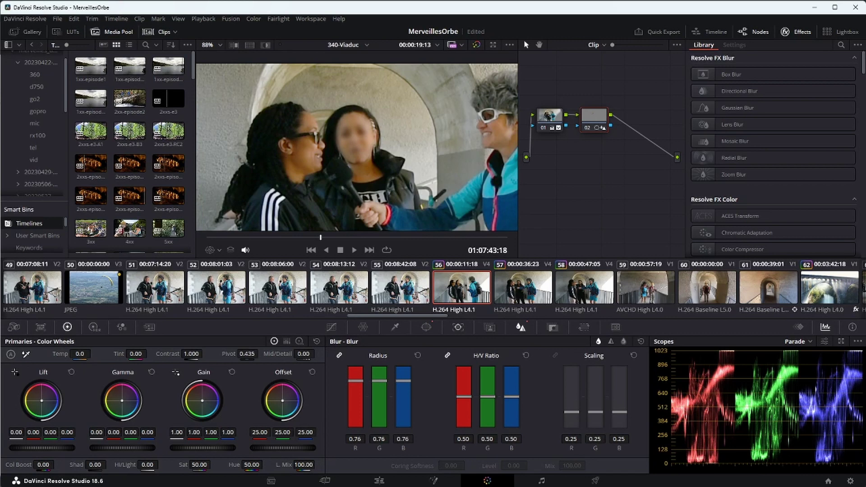
pyautogui.click(458, 327)
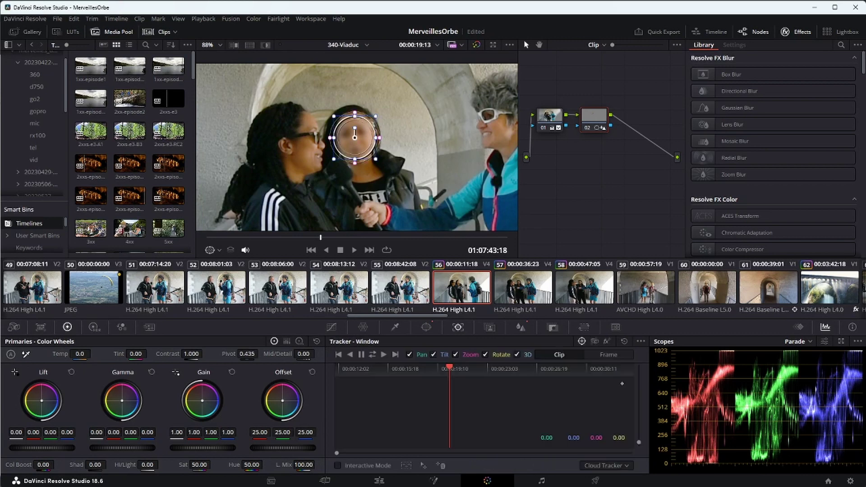
pyautogui.click(372, 354)
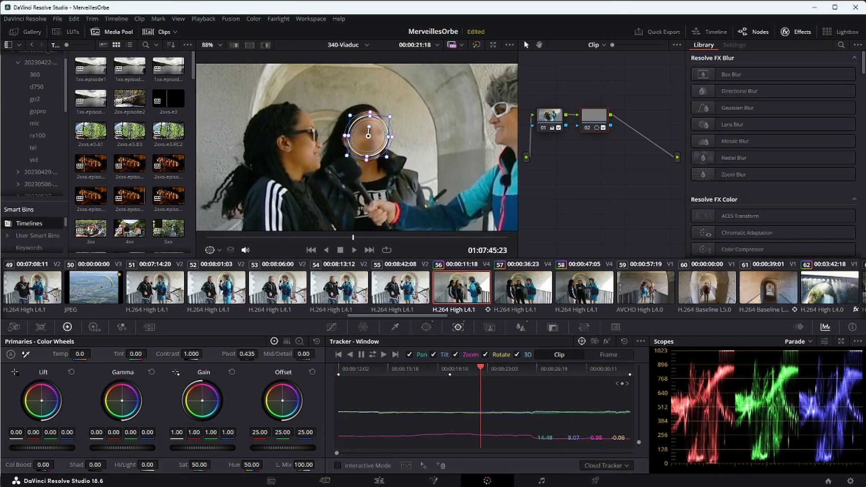
# Hide the window outline and play the clip from an earlier point to check the tracked face blur
pyautogui.click(219, 250)
pyautogui.click(227, 264)
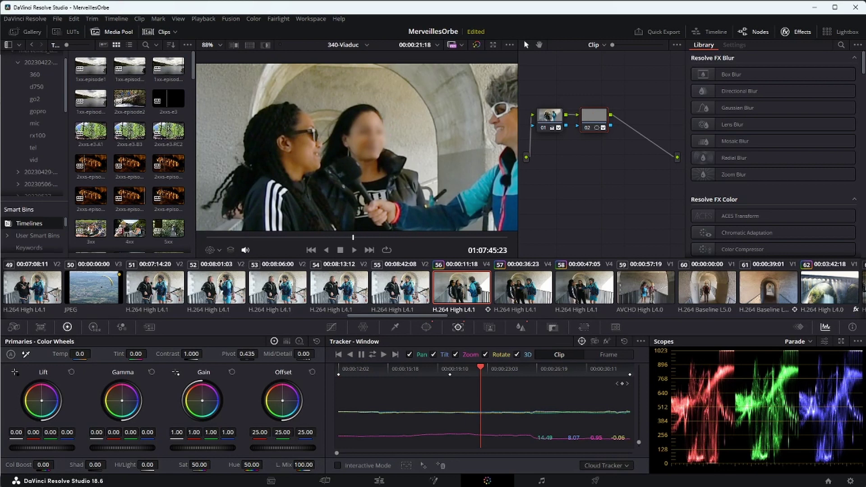
pyautogui.moveTo(353, 237); pyautogui.dragTo(253, 237)
pyautogui.press('space')
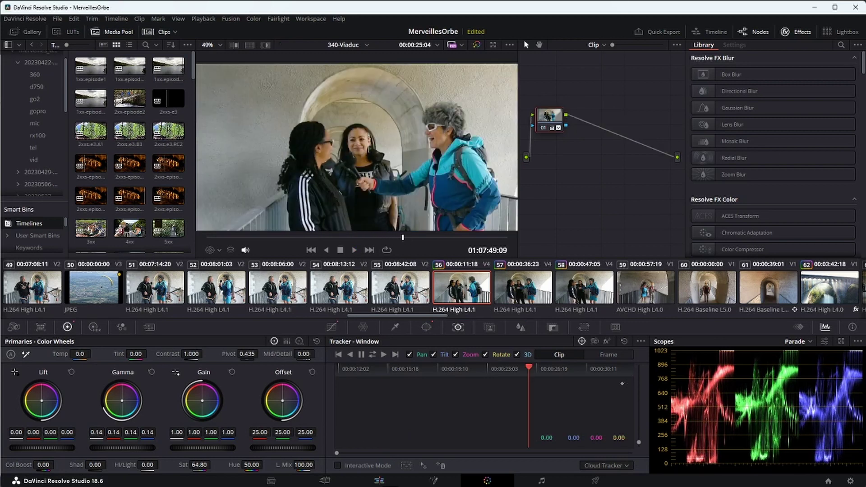
# Return to editing the 340-Viaduc timeline, go to an empty stretch around 01:16:48, and show the 260-FeesDedans smart bin in a widened bin list
pyautogui.hotkey('shift', '4')
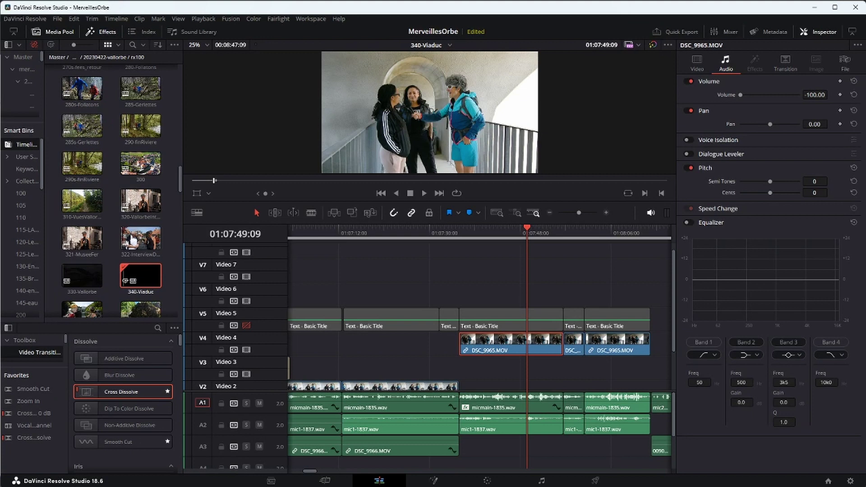
pyautogui.hscroll(5, 478, 347)
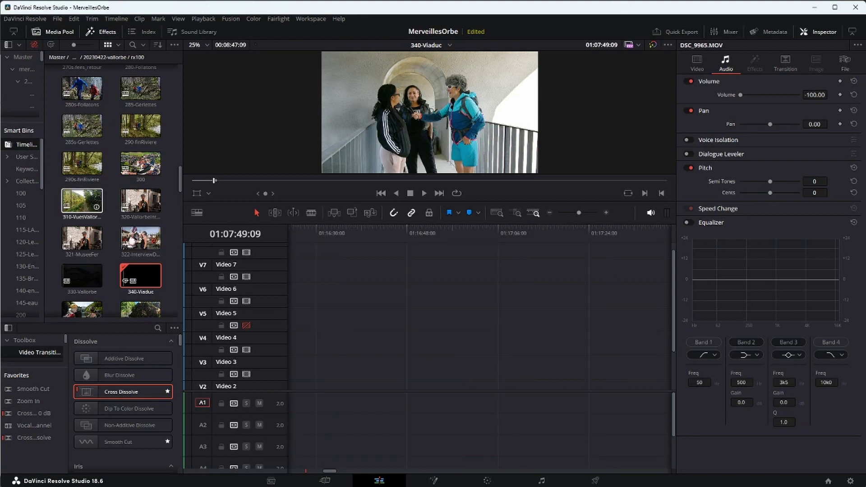
pyautogui.moveTo(45, 201); pyautogui.dragTo(121, 201)
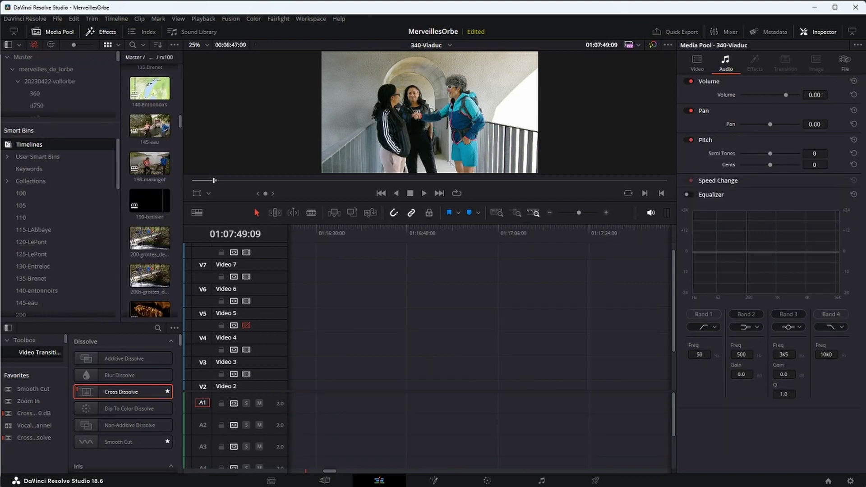
pyautogui.moveTo(59, 122); pyautogui.dragTo(58, 83)
pyautogui.scroll(-4, 59, 203)
pyautogui.click(38, 193)
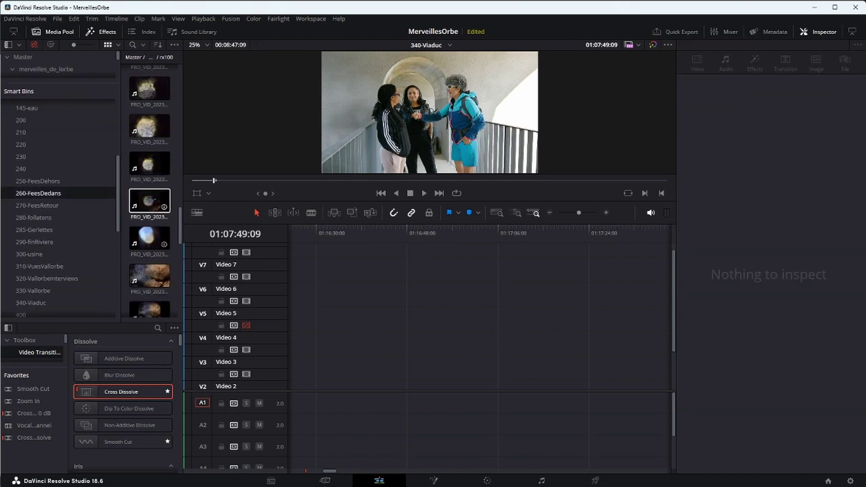
# Try PRO_VID_20230813_114433_00_012.mp4 on track V3 in the empty stretch and scrub through it to 01:16:57:17
pyautogui.click(149, 163)
pyautogui.scroll(-5, 150, 181)
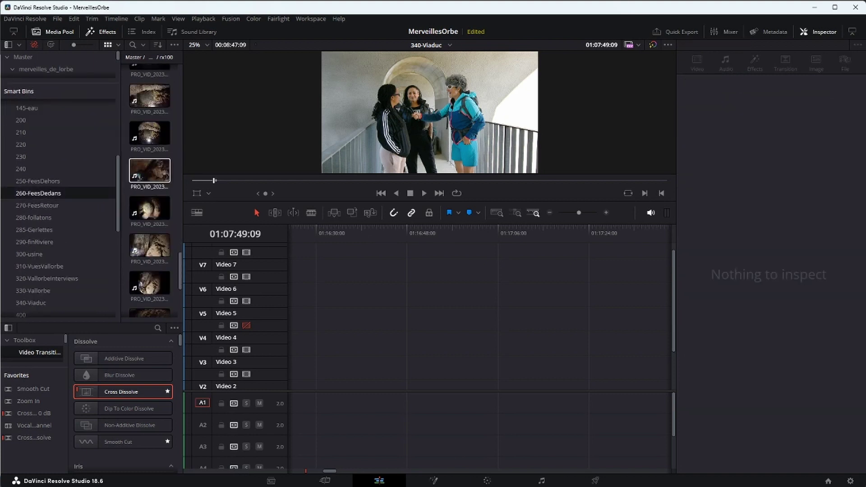
pyautogui.click(149, 133)
pyautogui.moveTo(149, 208); pyautogui.dragTo(323, 374)
pyautogui.moveTo(349, 232); pyautogui.dragTo(456, 230)
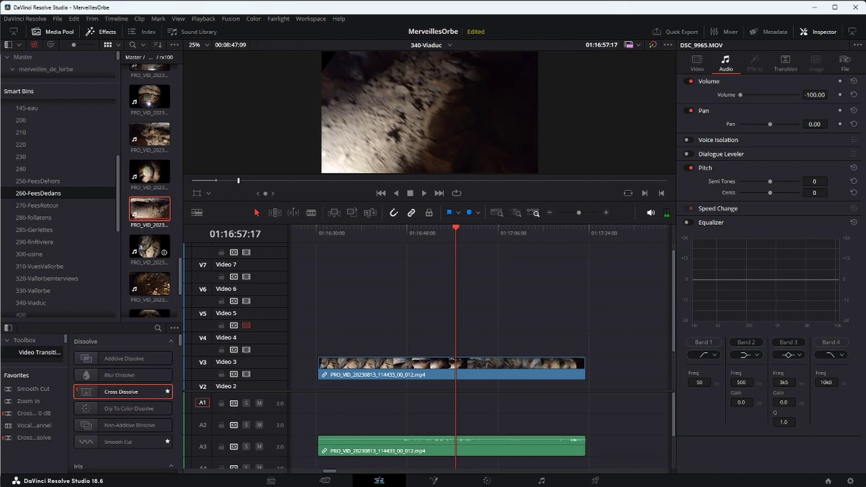
# Preview DSC_9079.MOV from the 260-FeesDedans bin, place it on track V3 in the empty stretch, and move the playhead to 01:16:53:00
pyautogui.click(150, 284)
pyautogui.doubleClick(148, 284)
pyautogui.moveTo(406, 181); pyautogui.dragTo(424, 180)
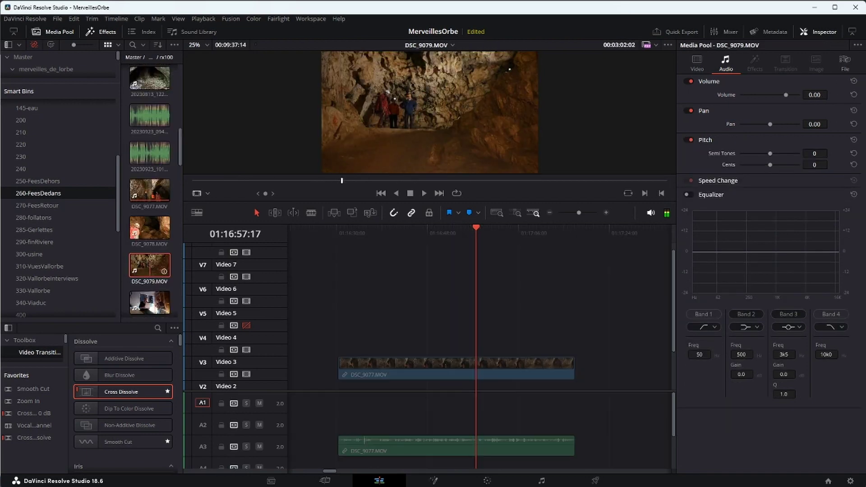
pyautogui.moveTo(153, 270); pyautogui.dragTo(319, 355)
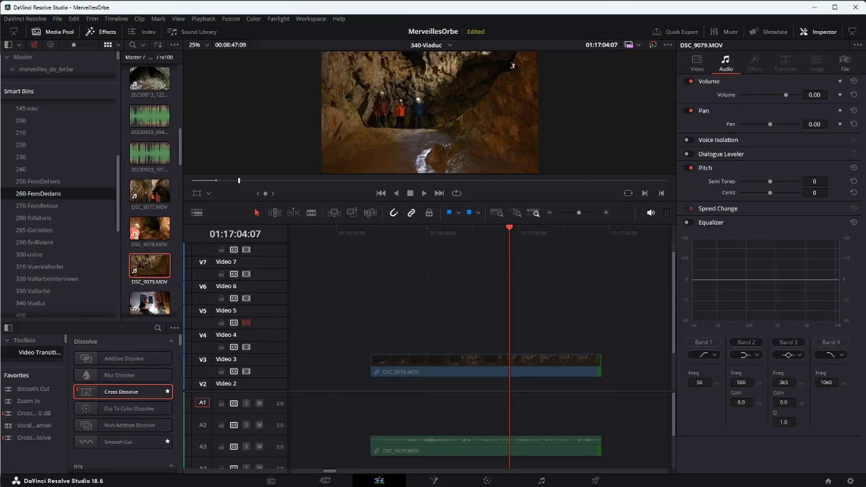
pyautogui.moveTo(509, 228); pyautogui.dragTo(452, 228)
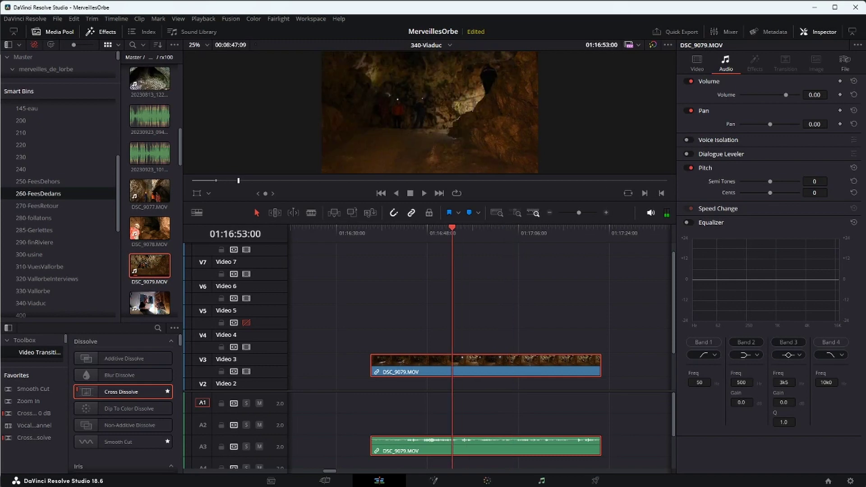
# Apply temporal noise reduction to the cave clip's first node using 5 frames, with linked luma and chroma thresholds of 100
pyautogui.click(487, 481)
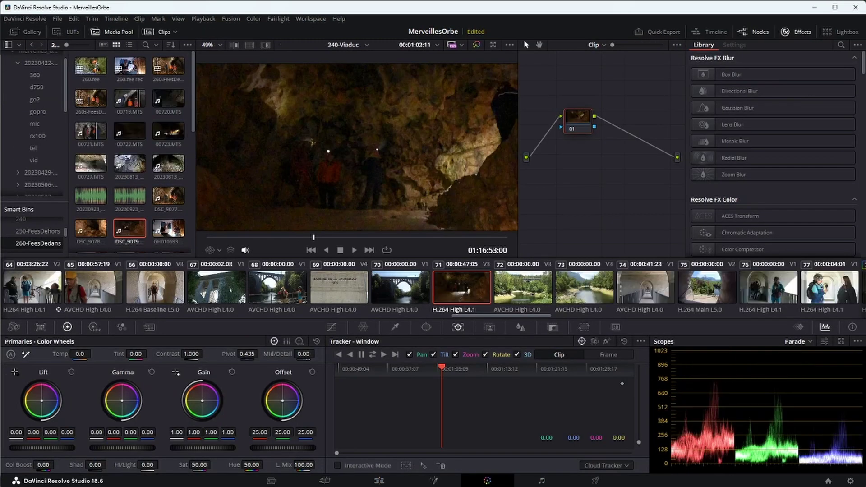
pyautogui.click(149, 327)
pyautogui.click(60, 366)
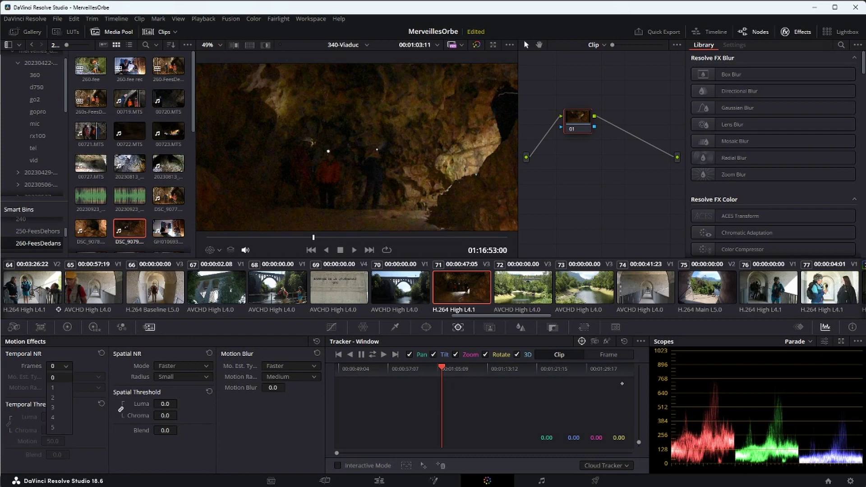
pyautogui.click(53, 427)
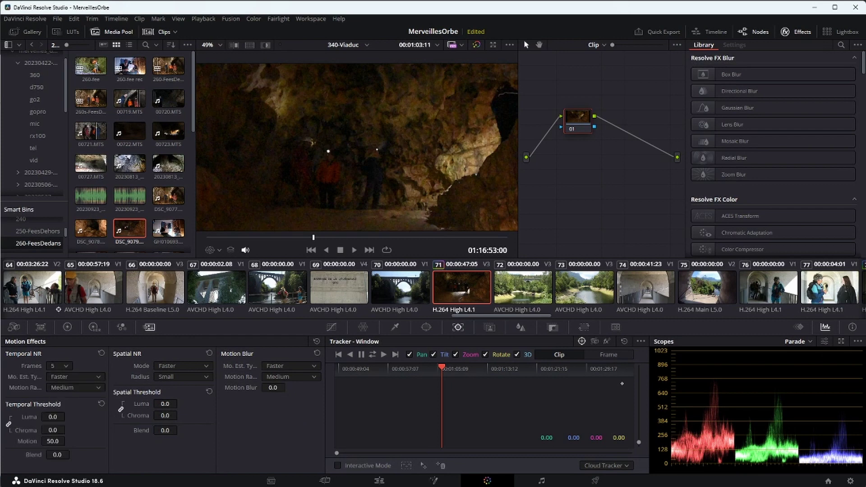
pyautogui.moveTo(53, 417); pyautogui.dragTo(149, 417)
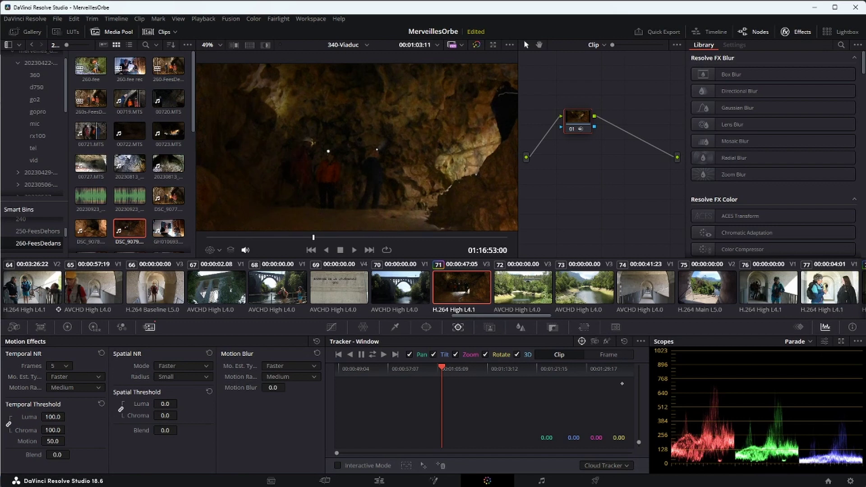
# Add a second serial node to the cave clip and raise its Mid/Detail setting
pyautogui.hotkey('alt', 's')
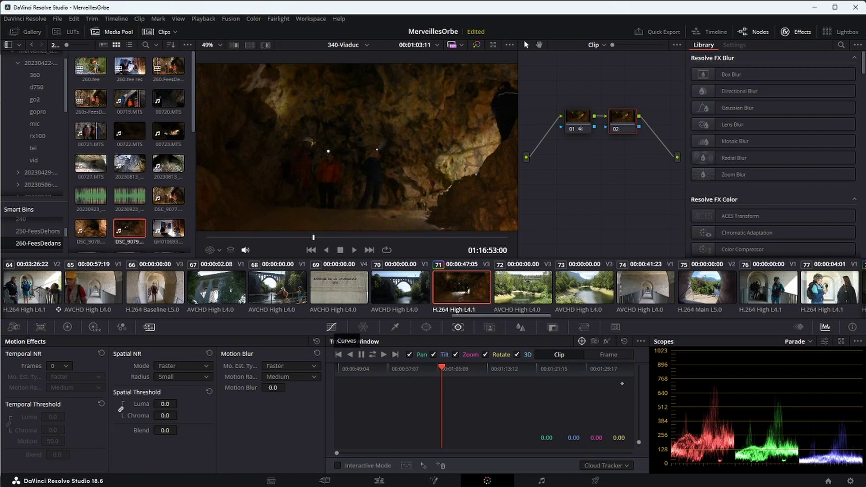
pyautogui.click(67, 327)
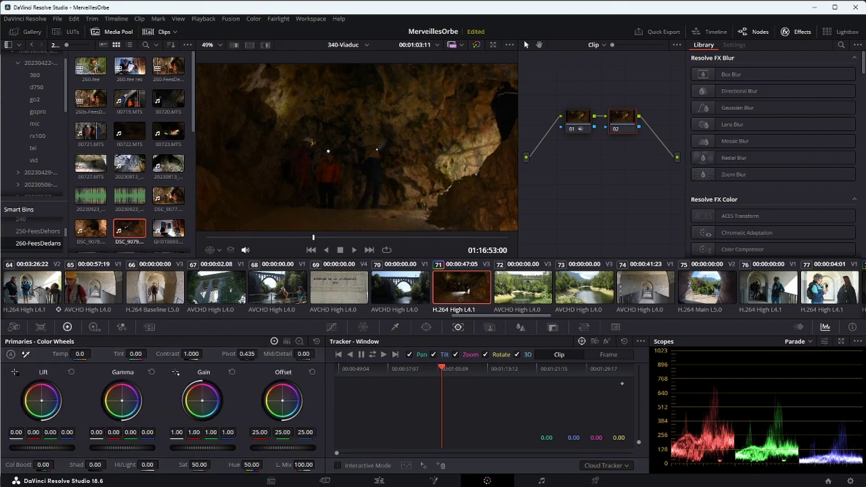
pyautogui.moveTo(304, 354); pyautogui.dragTo(317, 354)
# Add a third serial node, place it below the other two, and lift the lower midtones on its custom curve
pyautogui.hotkey('alt', 's')
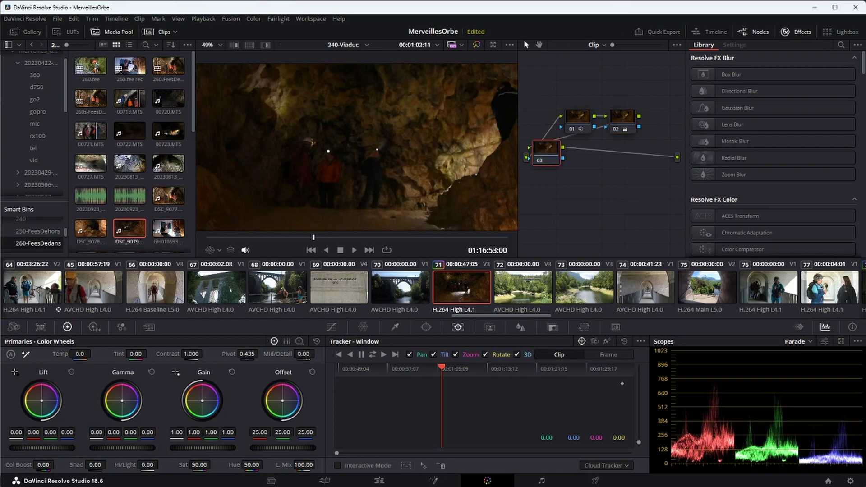
pyautogui.moveTo(562, 187); pyautogui.dragTo(566, 188)
pyautogui.click(332, 328)
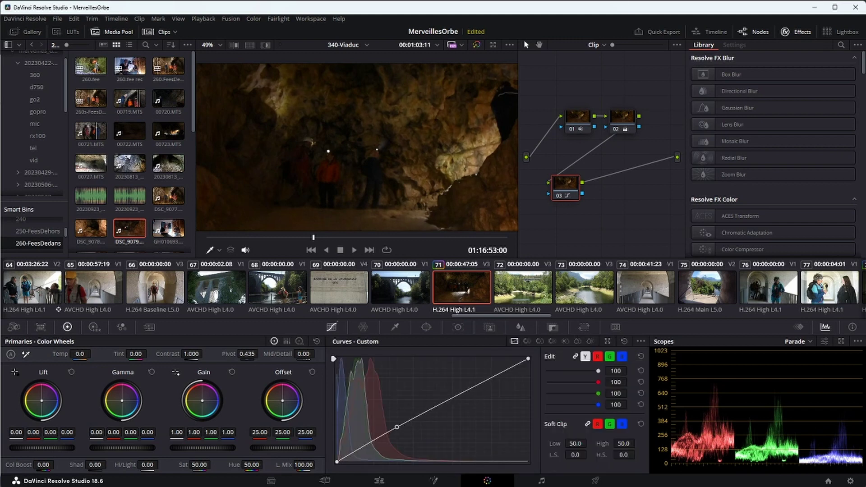
pyautogui.moveTo(381, 438); pyautogui.dragTo(380, 421)
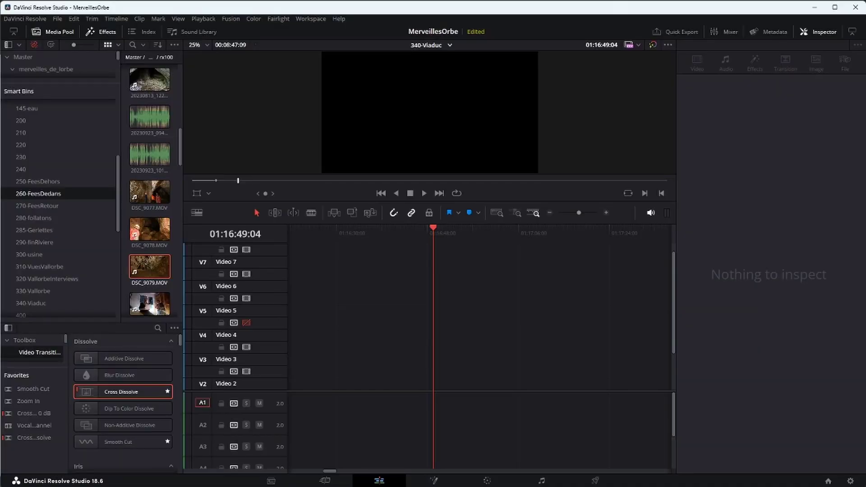
# Open the 3xx timeline on the Edit page, return to its start, and scrub through its nested timelines to 01:16:31:20
pyautogui.click(450, 45)
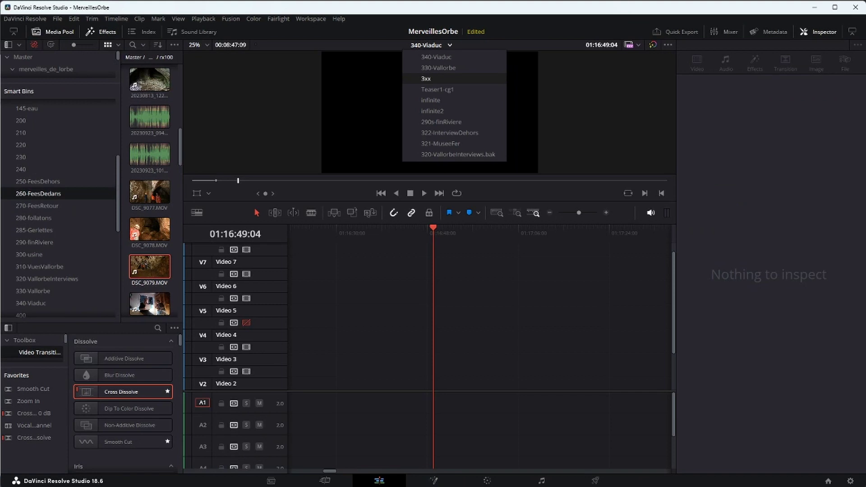
pyautogui.click(426, 79)
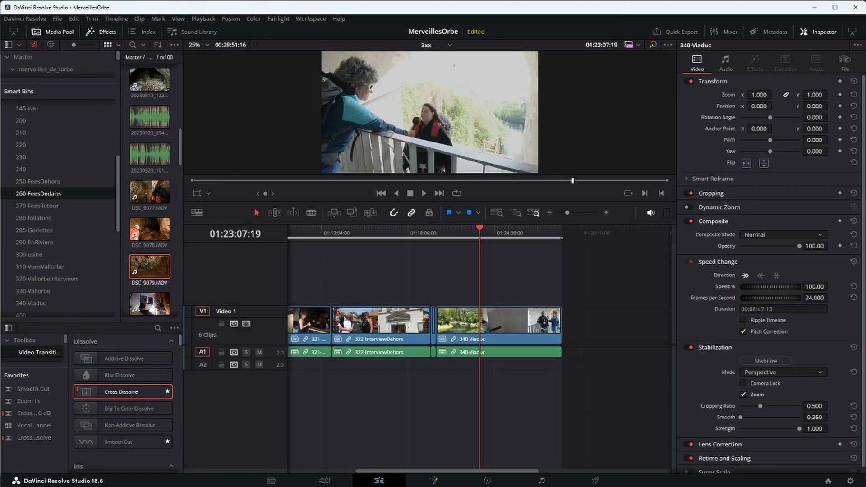
pyautogui.press('Home')
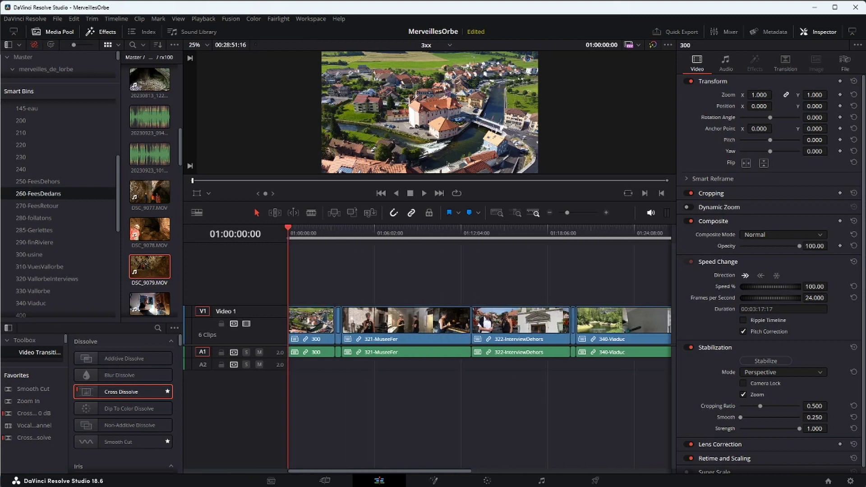
pyautogui.moveTo(288, 228); pyautogui.dragTo(471, 228)
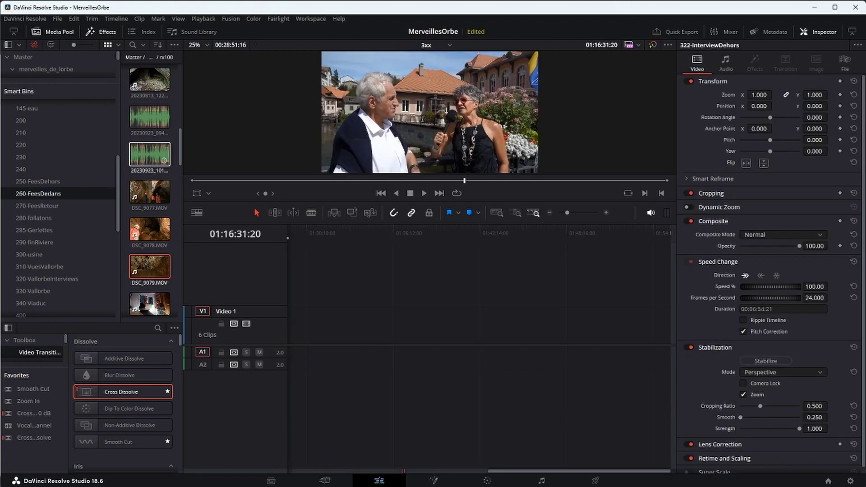
# Place 20230923_1015_fee_main_m.wav on track A1 in the empty area past the existing clips and add the Vocal Channel effect to it
pyautogui.moveTo(154, 156); pyautogui.dragTo(325, 319)
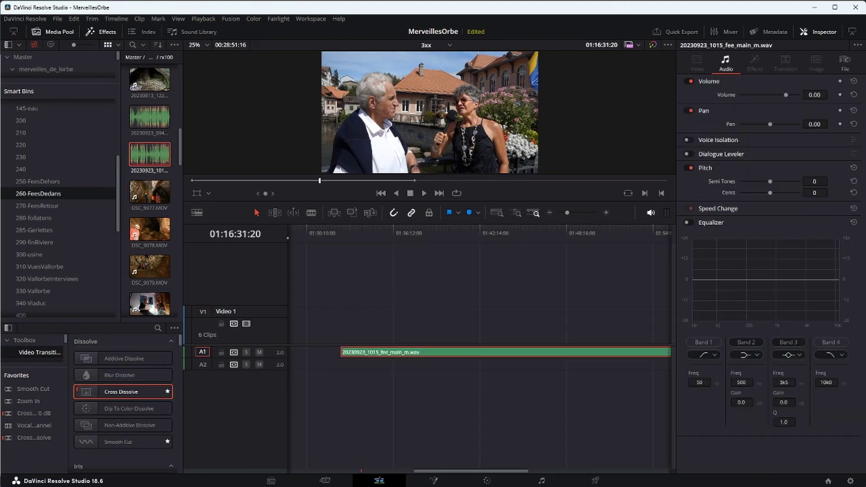
pyautogui.moveTo(34, 426); pyautogui.dragTo(433, 359)
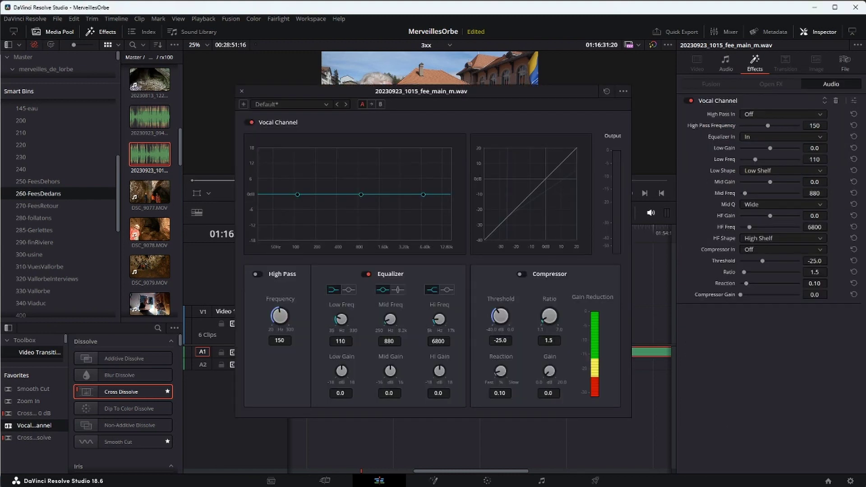
# Set the Vocal Channel equalizer's mid band to 0.7 gain at 931 Hz and enable the compressor
pyautogui.moveTo(361, 194)
pyautogui.mouseDown()
pyautogui.moveTo(367, 174)
pyautogui.moveTo(363, 194)
pyautogui.mouseUp()
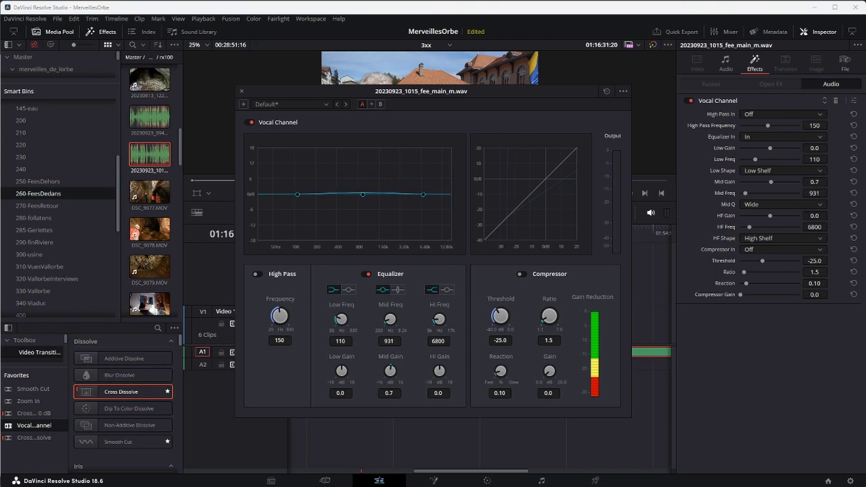
pyautogui.click(522, 274)
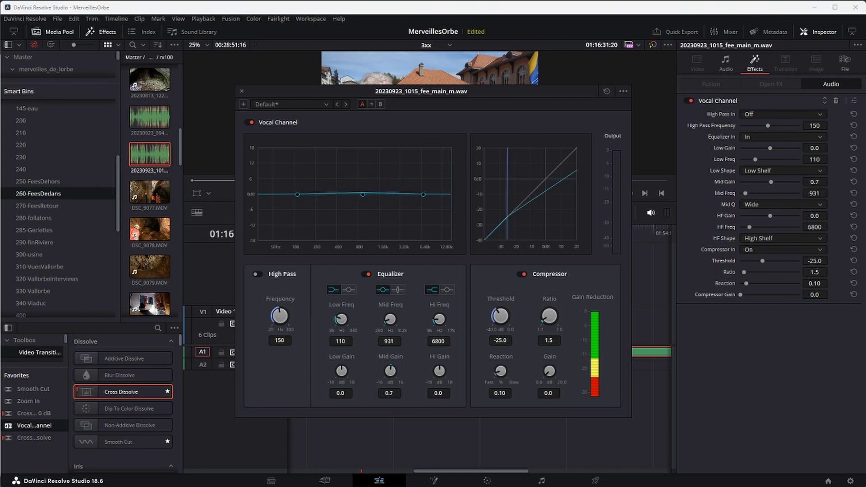